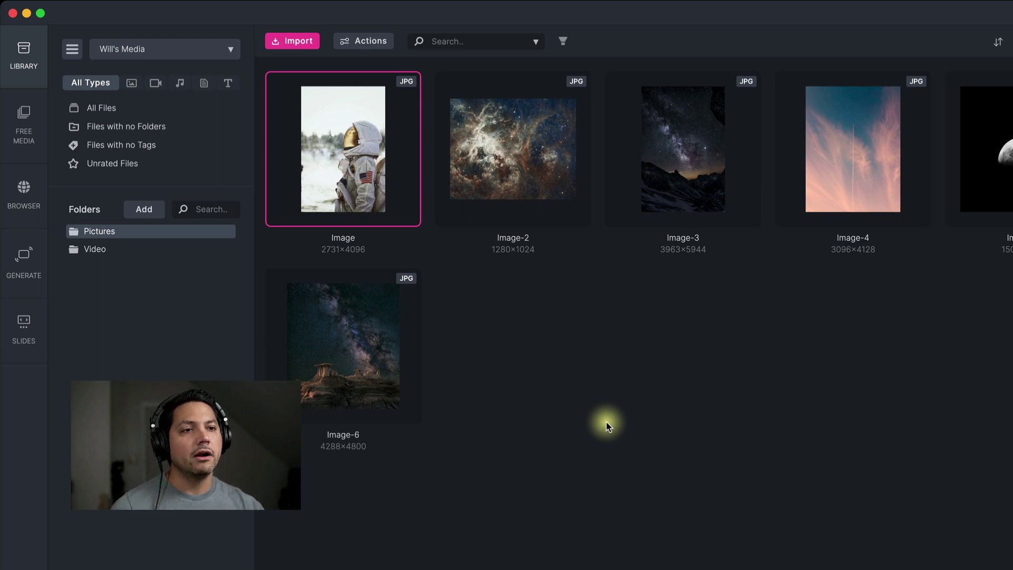
Select Image through Image-3 and show their batch actions with the Technicolor-to-PNG preset
shift+click(677, 176)
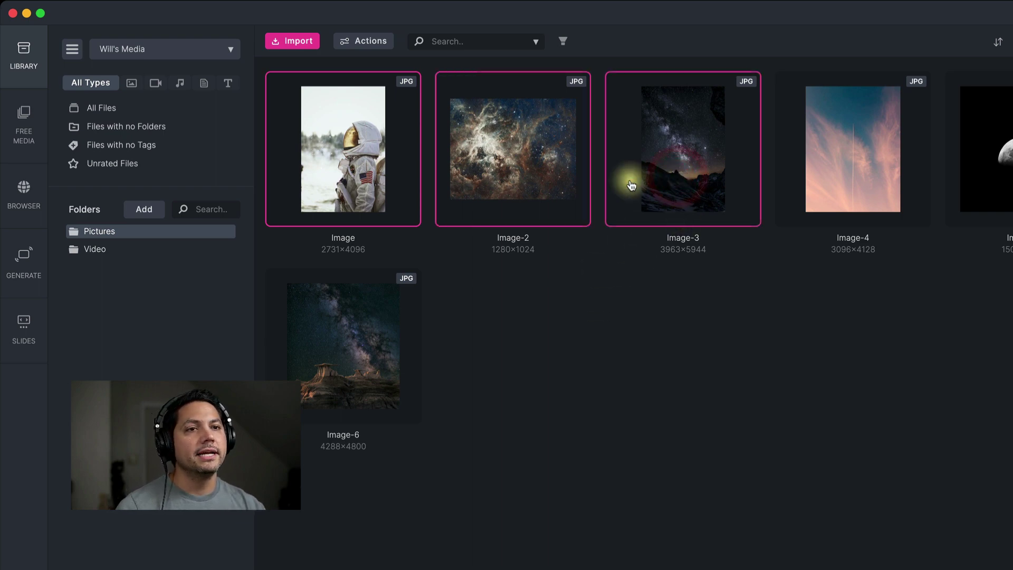
click(367, 42)
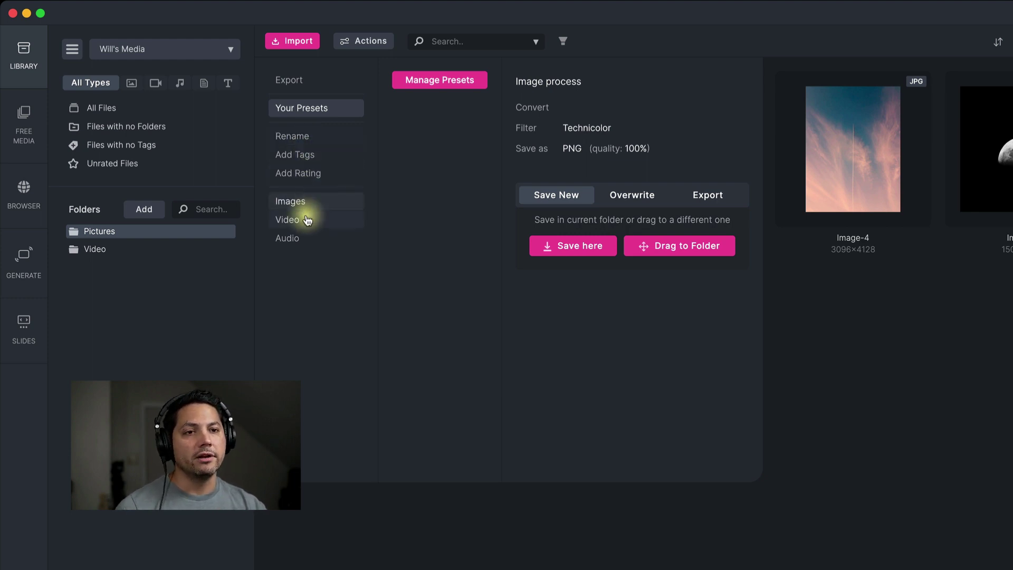
Browse the image Adjustments and Filters actions, then open Manage Presets from Your Presets
click(299, 200)
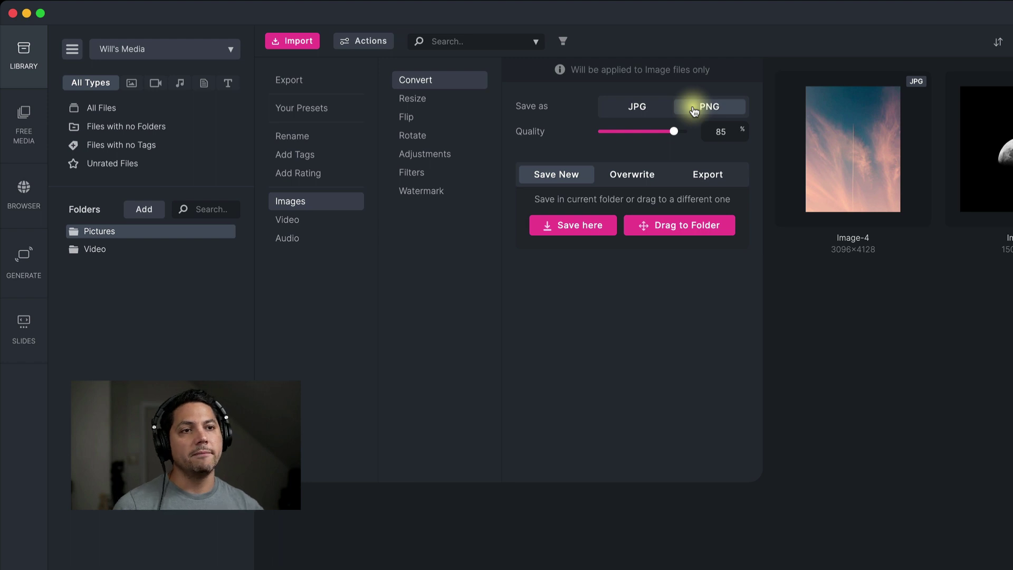
click(445, 153)
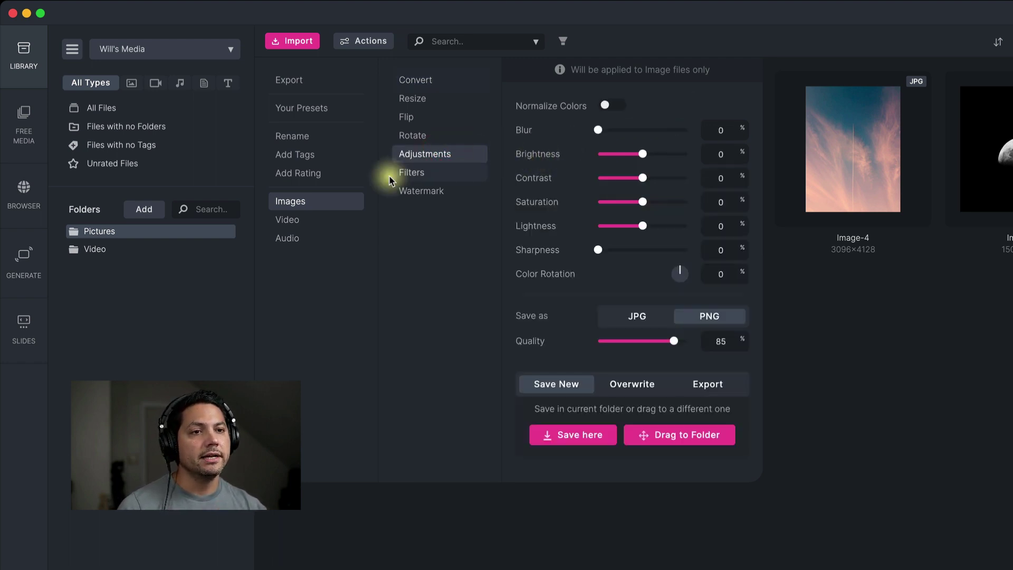
click(405, 173)
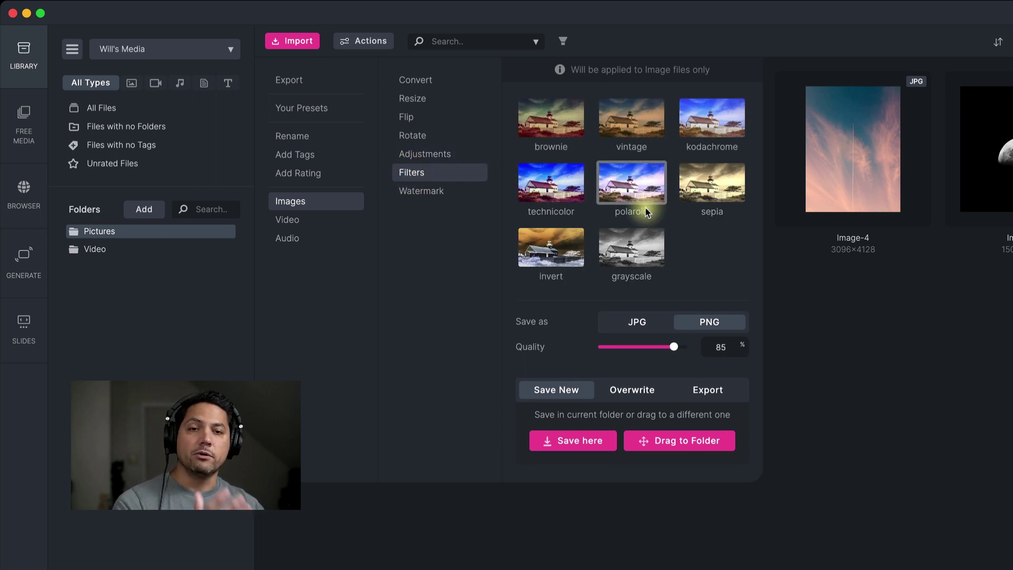
click(311, 108)
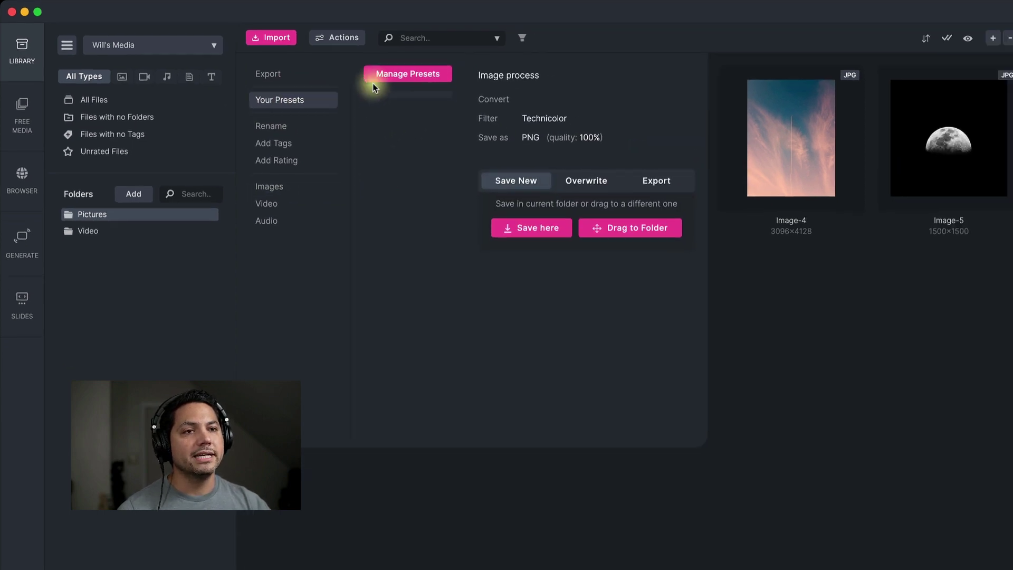
click(386, 75)
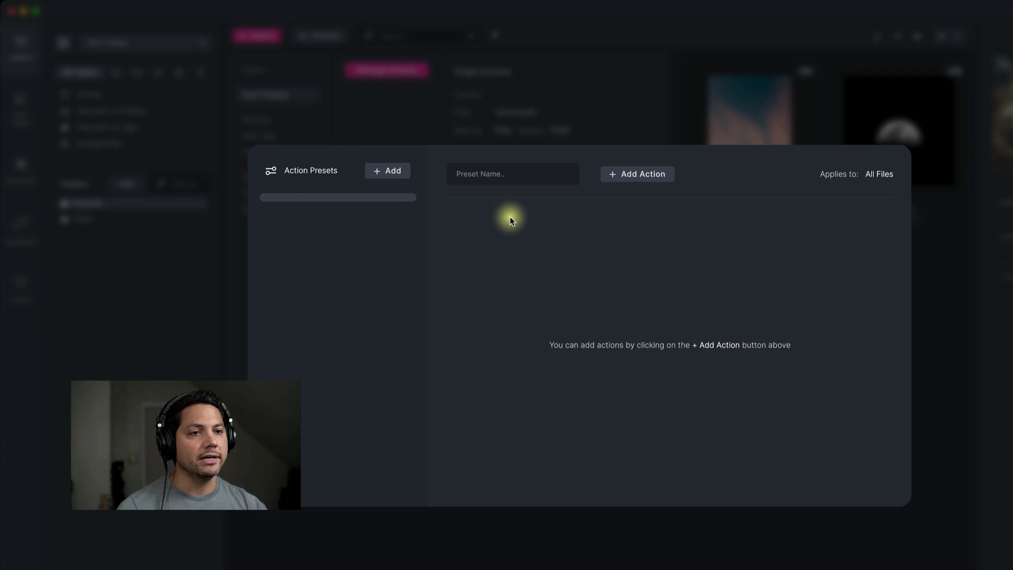
Create a new action preset named 'Batch Operation 1'
click(390, 175)
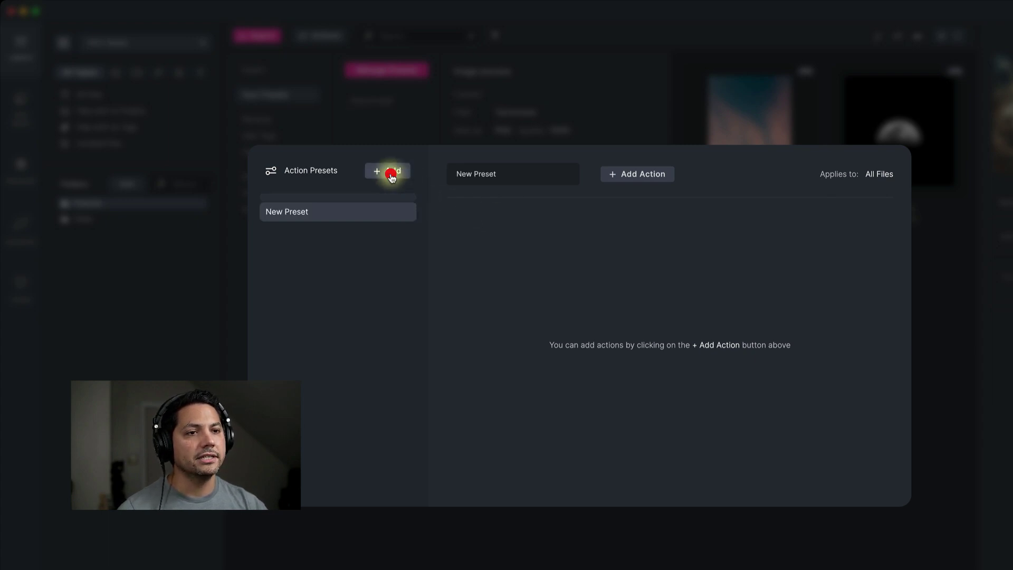
triple_click(508, 172)
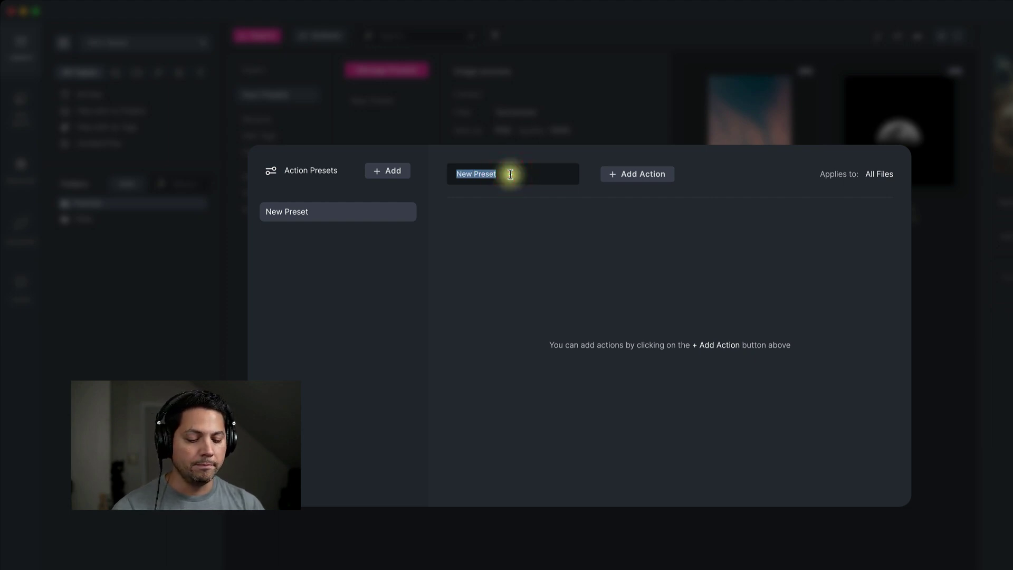
text(Batch Operation 1)
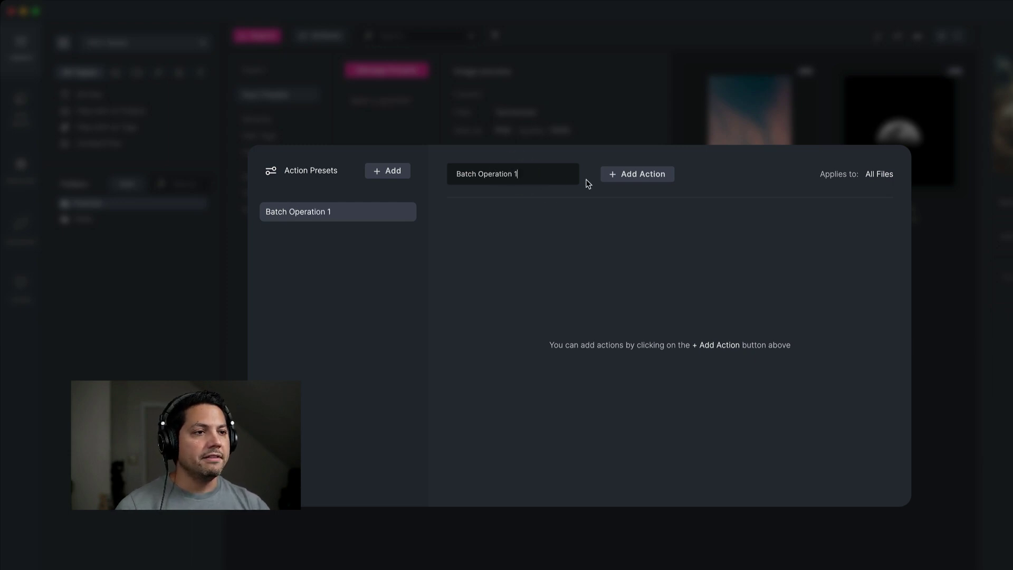
Add an image Convert action saving as PNG at quality 100
click(643, 178)
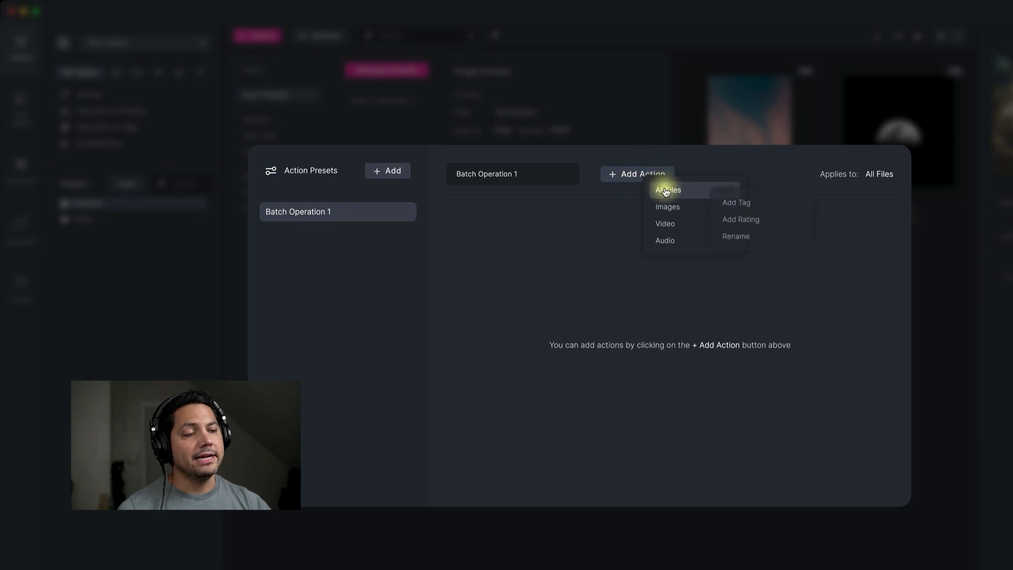
mouse_move(673, 211)
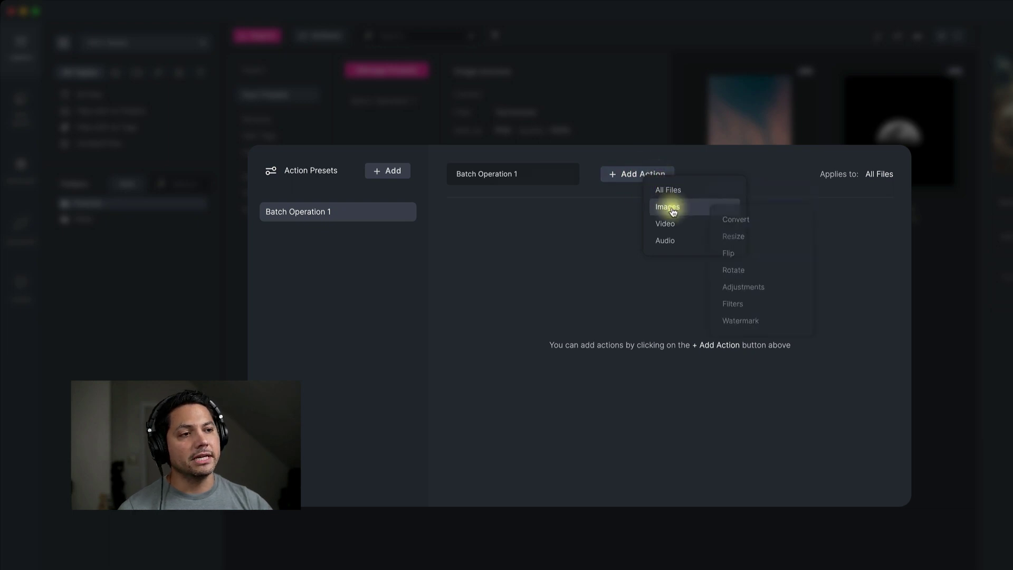
click(728, 221)
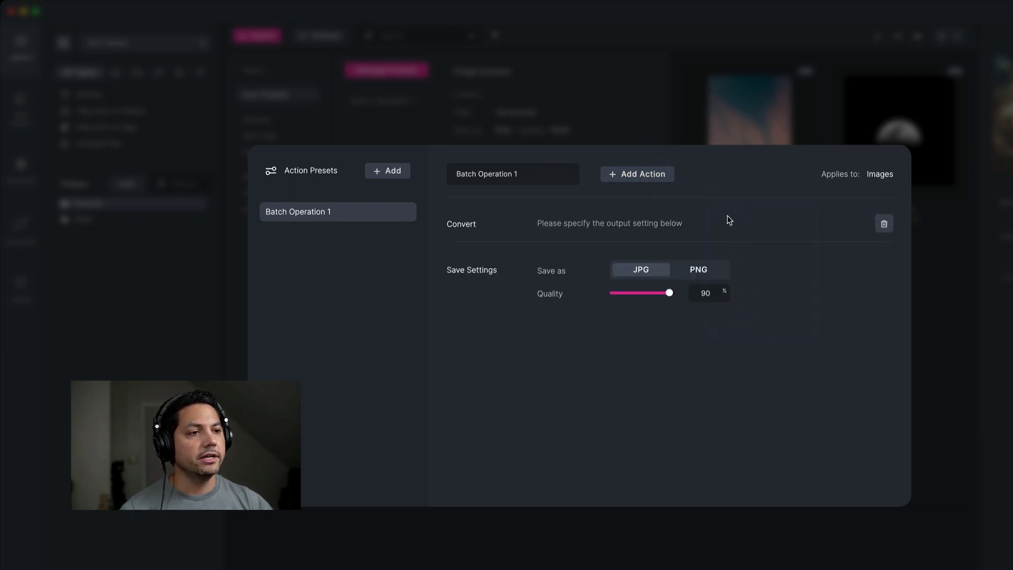
click(707, 276)
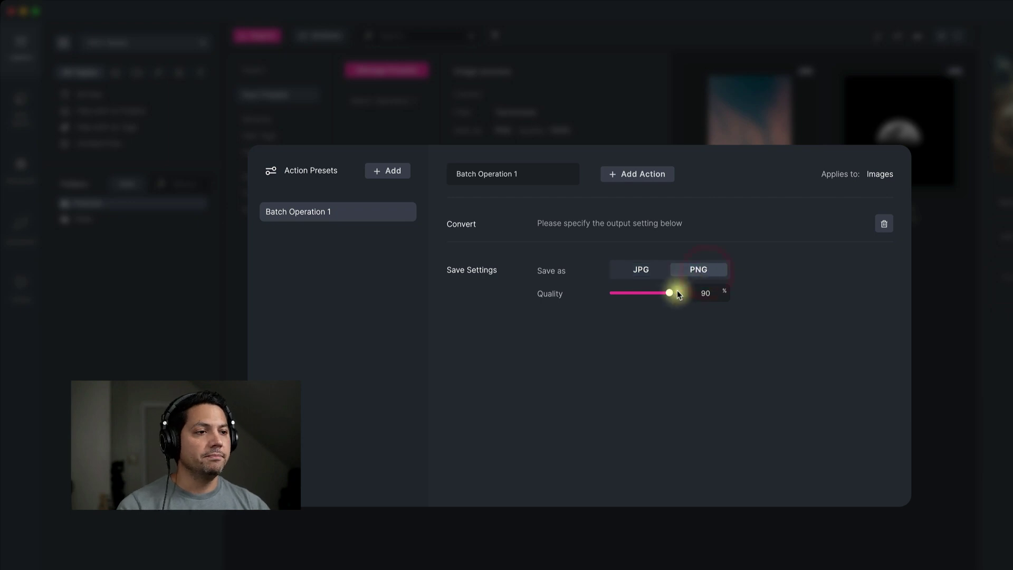
drag(669, 292, 681, 297)
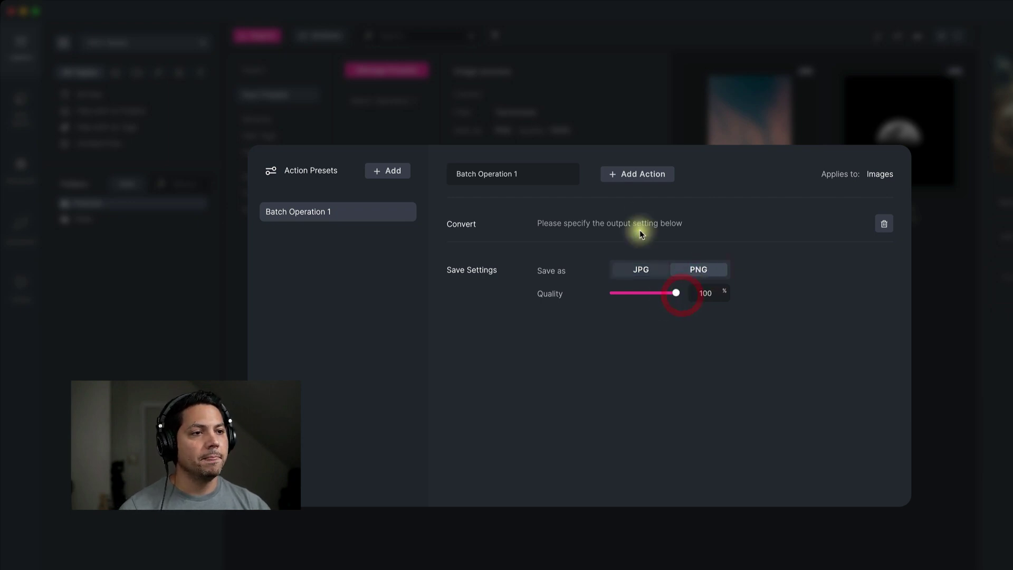
click(636, 181)
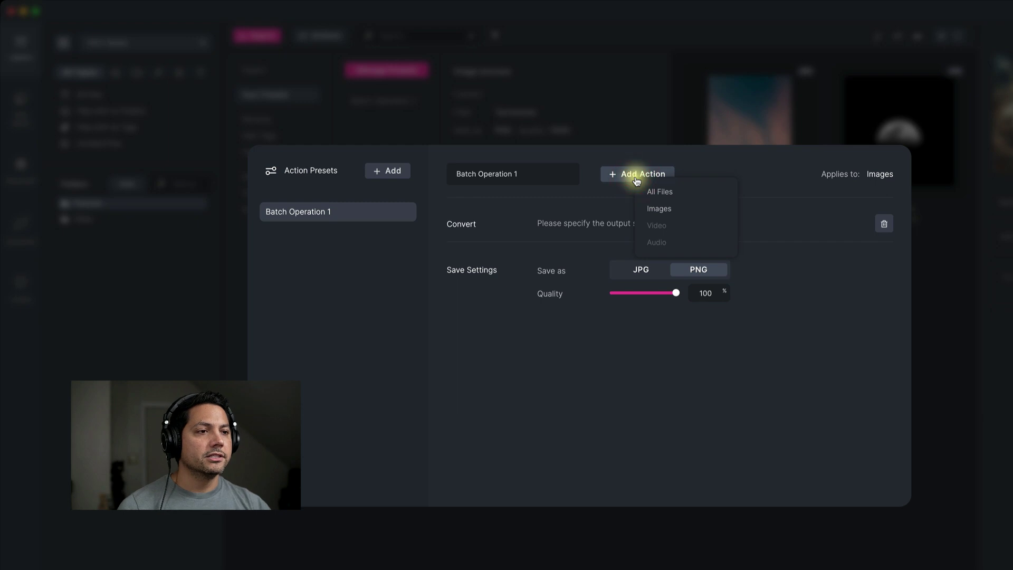
Add a Flip action set to vertical only, horizontal off
mouse_move(650, 209)
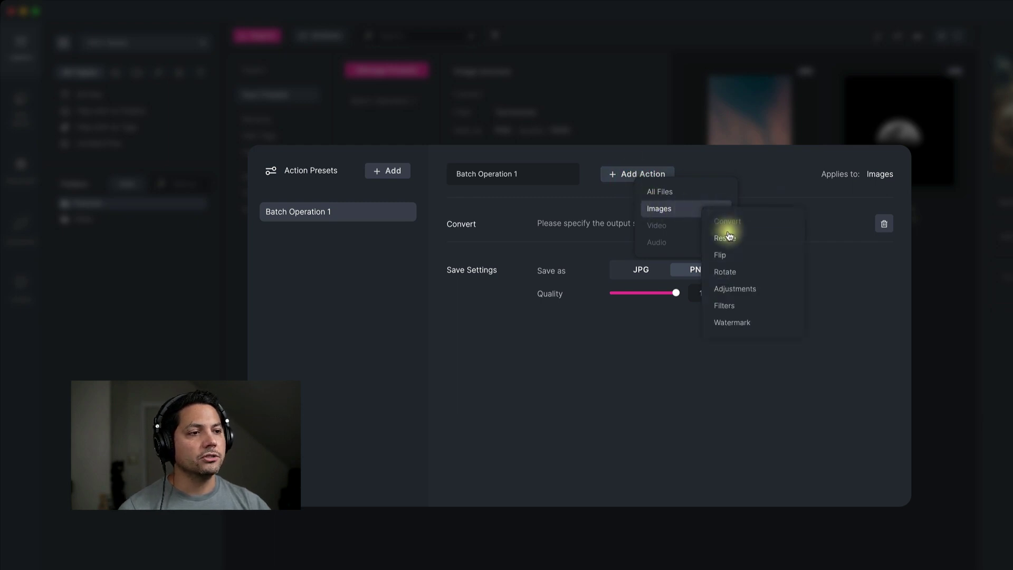
click(725, 254)
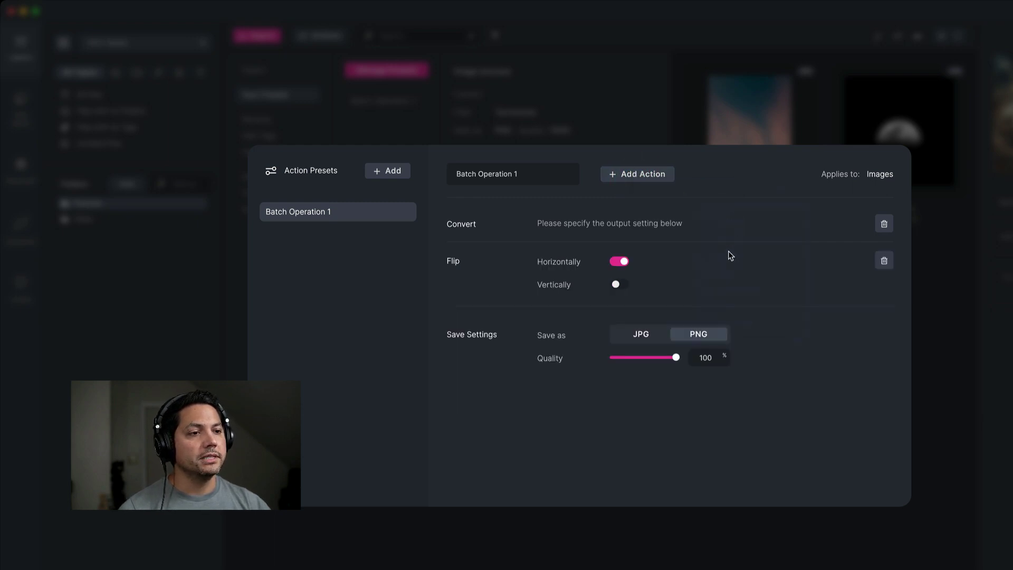
click(617, 262)
click(616, 285)
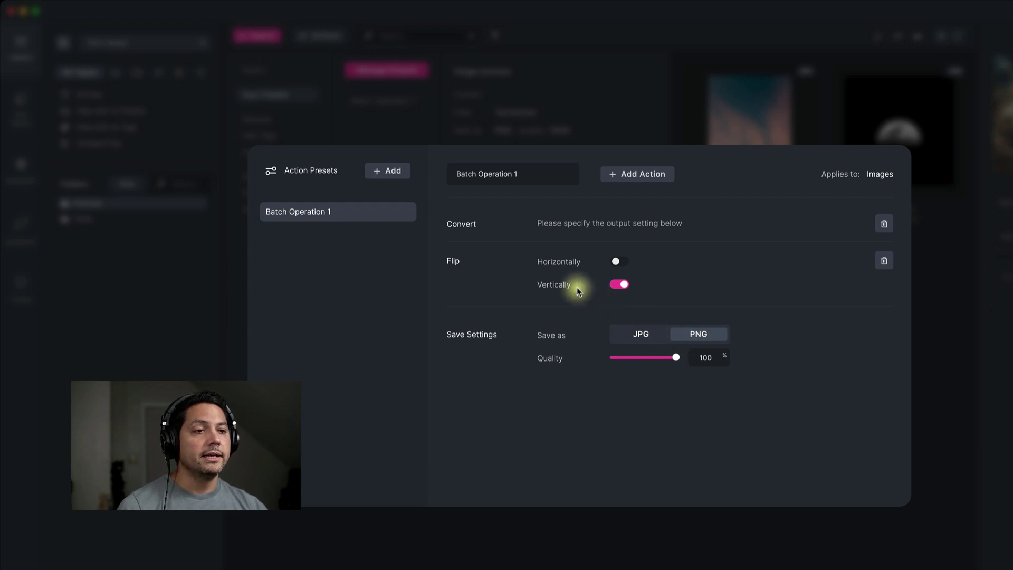
Add a Filters action using technicolor and close the preset manager
click(614, 179)
mouse_move(646, 210)
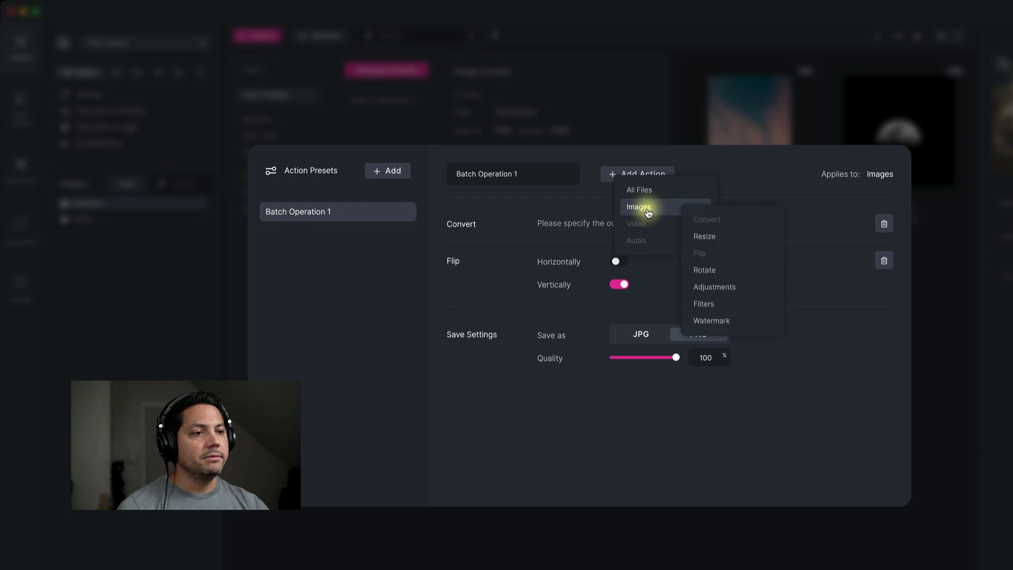
click(705, 306)
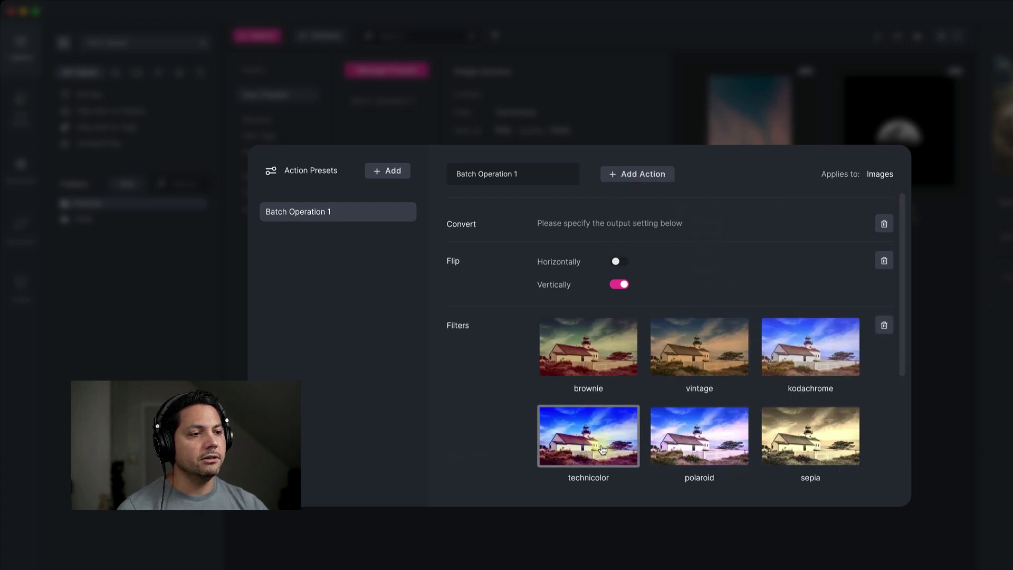
click(607, 443)
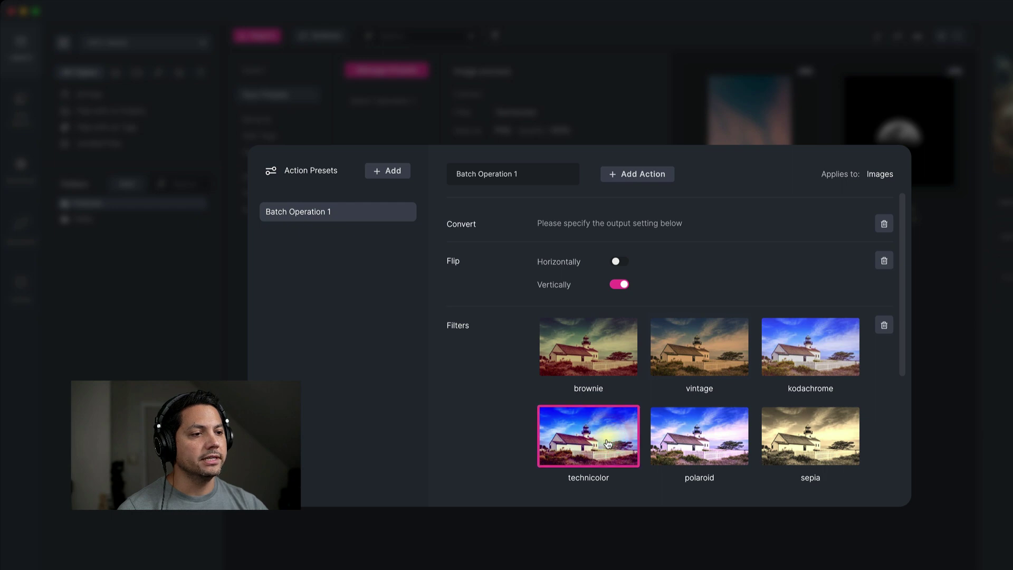
scroll(735, 274, down, 3)
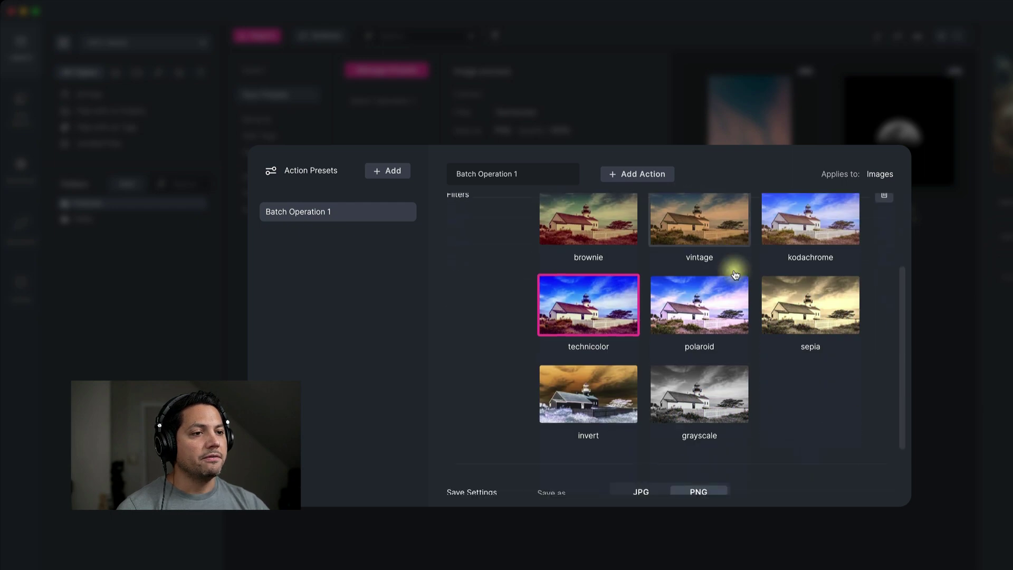
scroll(735, 274, down, 2)
scroll(732, 273, up, 6)
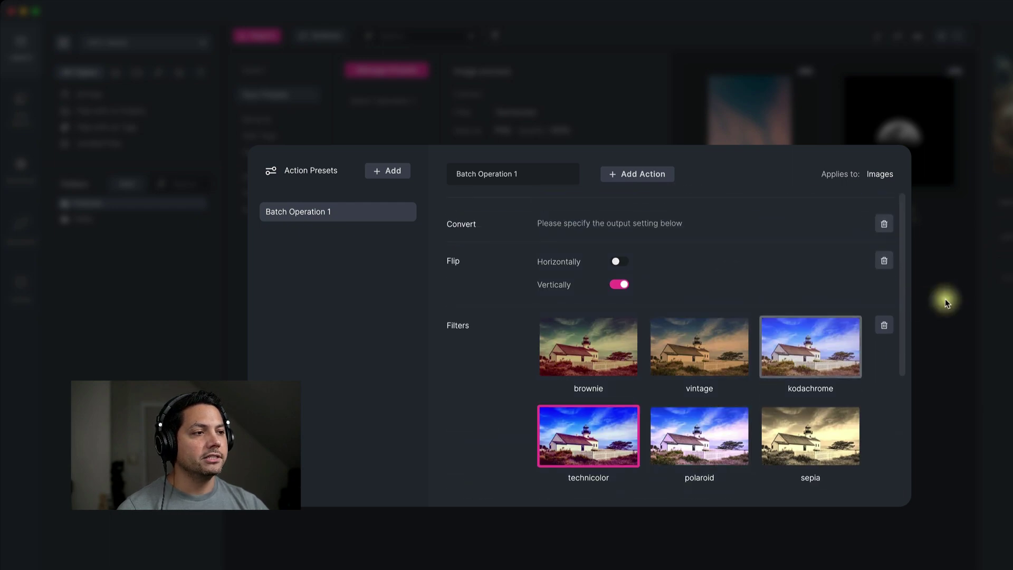
click(955, 289)
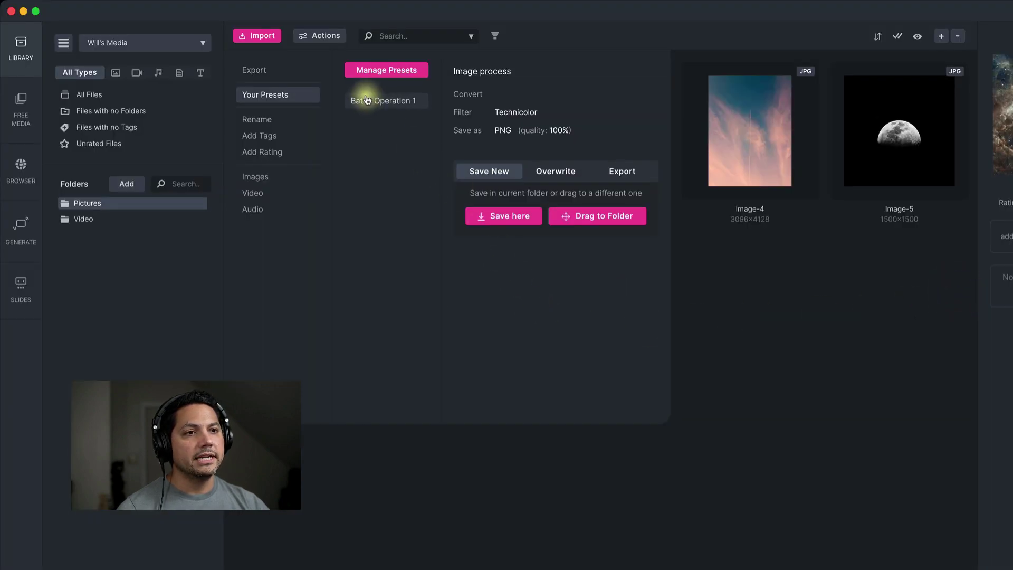
Load Batch Operation 1 and run it, saving new copies into the current folder
click(392, 105)
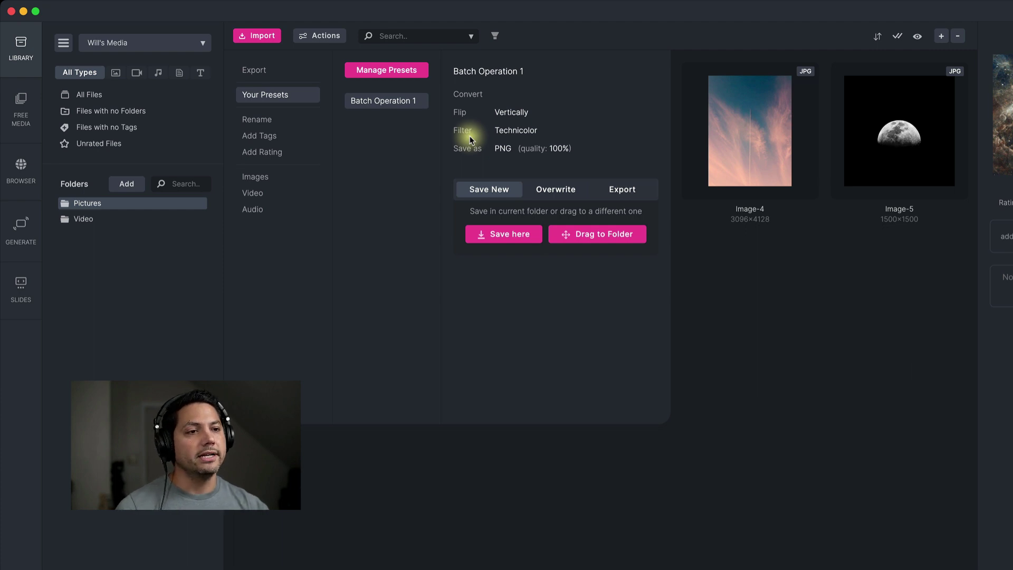
click(500, 237)
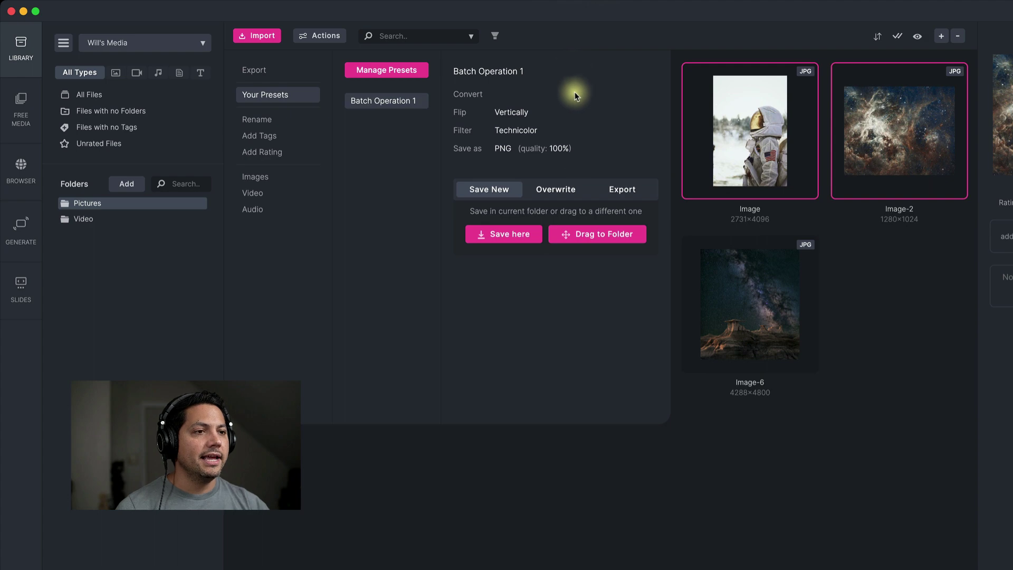
Close the batch panel to view all 9 items in Pictures, including the new PNG copies
click(635, 464)
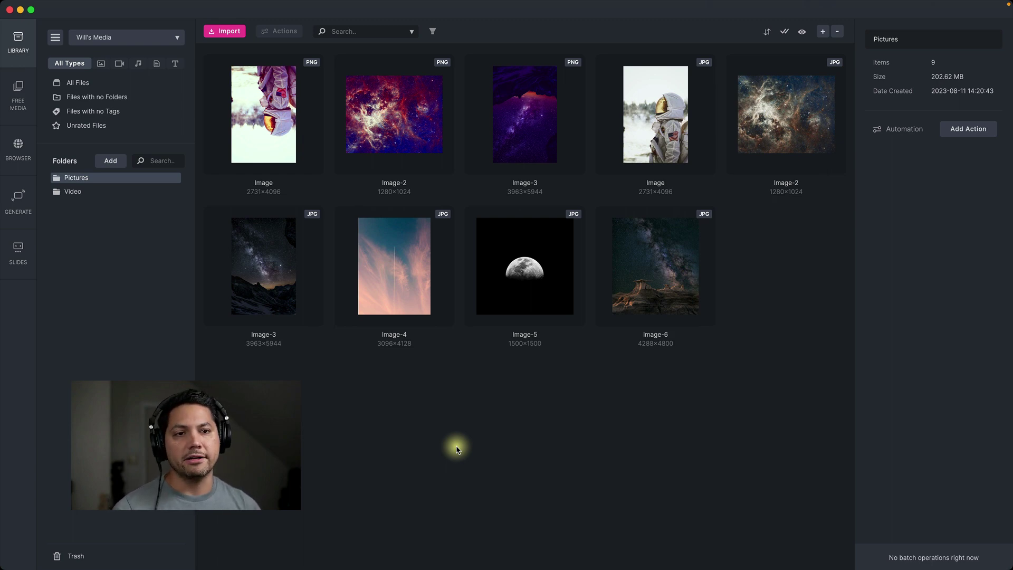
Create a new folder named Source
click(111, 160)
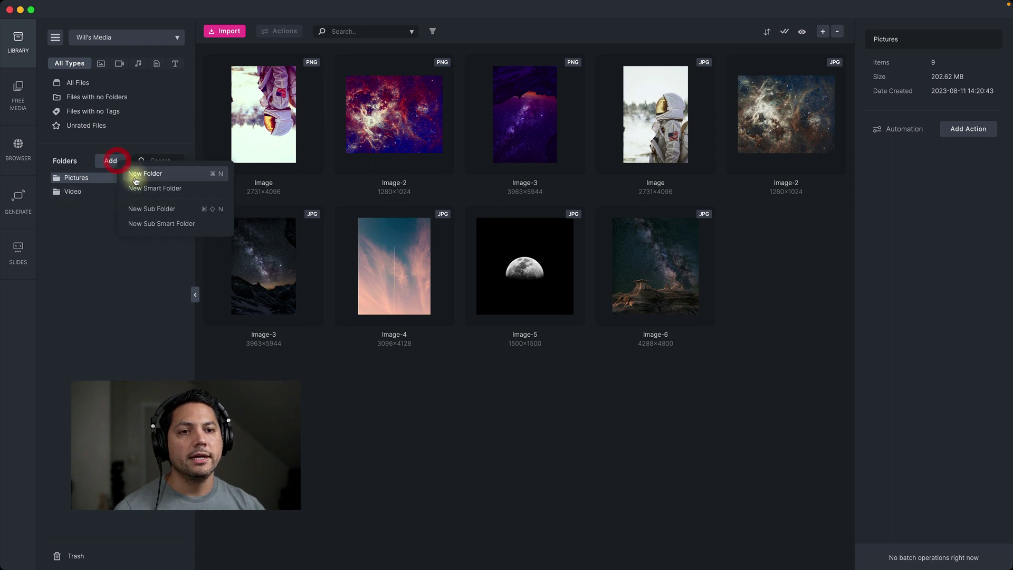
click(135, 179)
text(Sour)
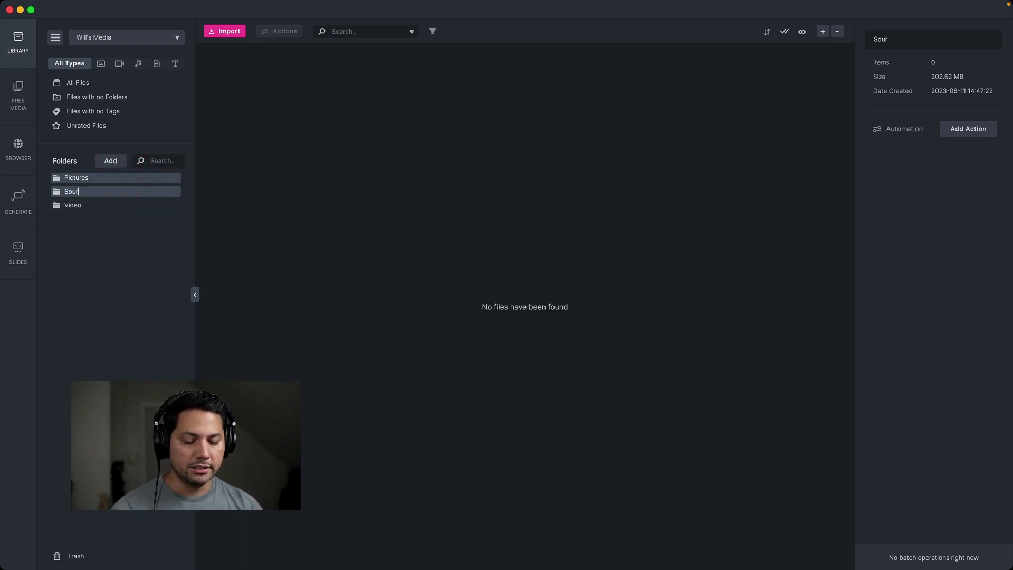
text(ce)
click(107, 229)
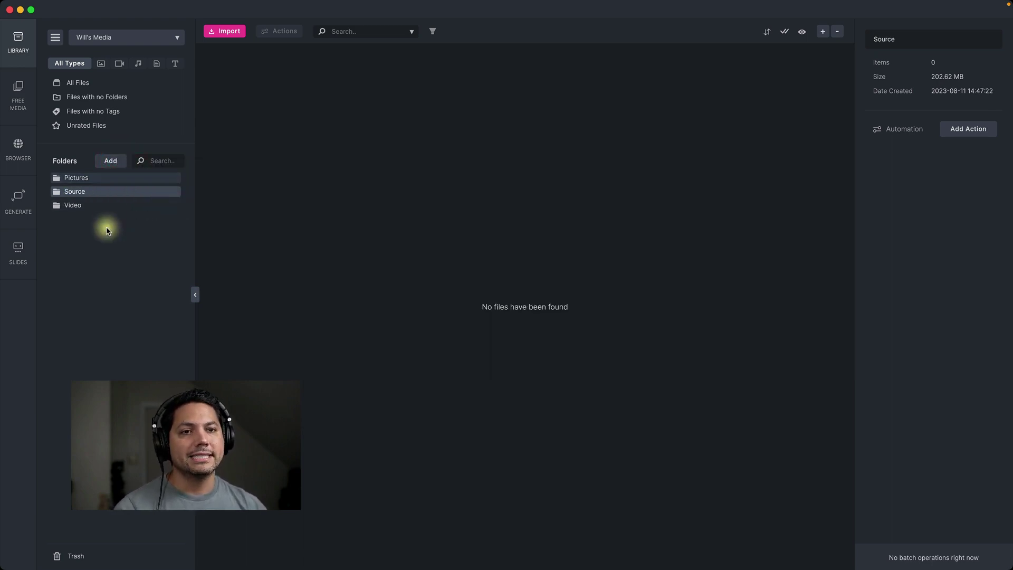
Create a second folder named Processed Files, then open the Source folder
click(111, 160)
click(127, 176)
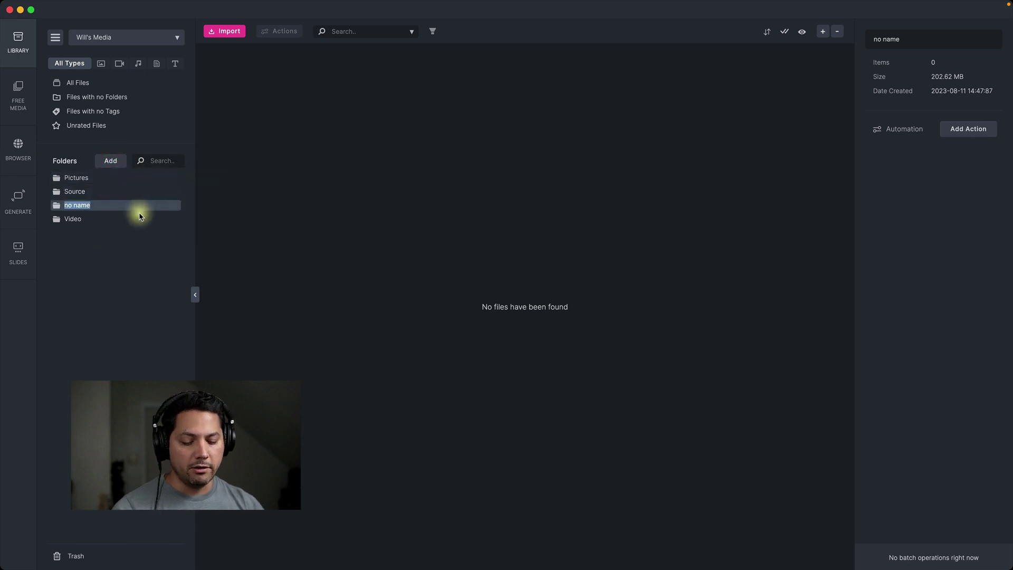
text(Processe)
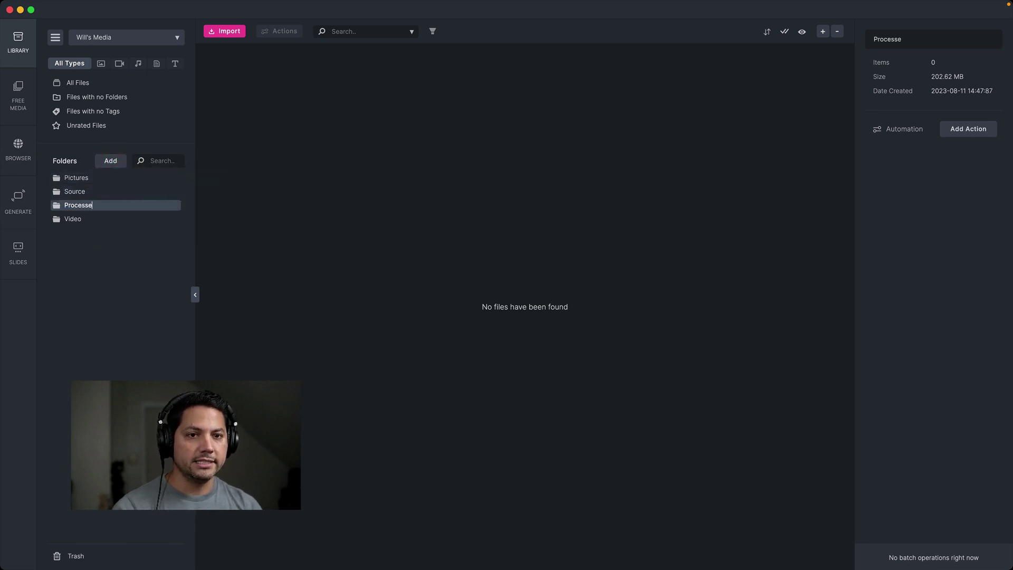
text(d Files)
key(Return)
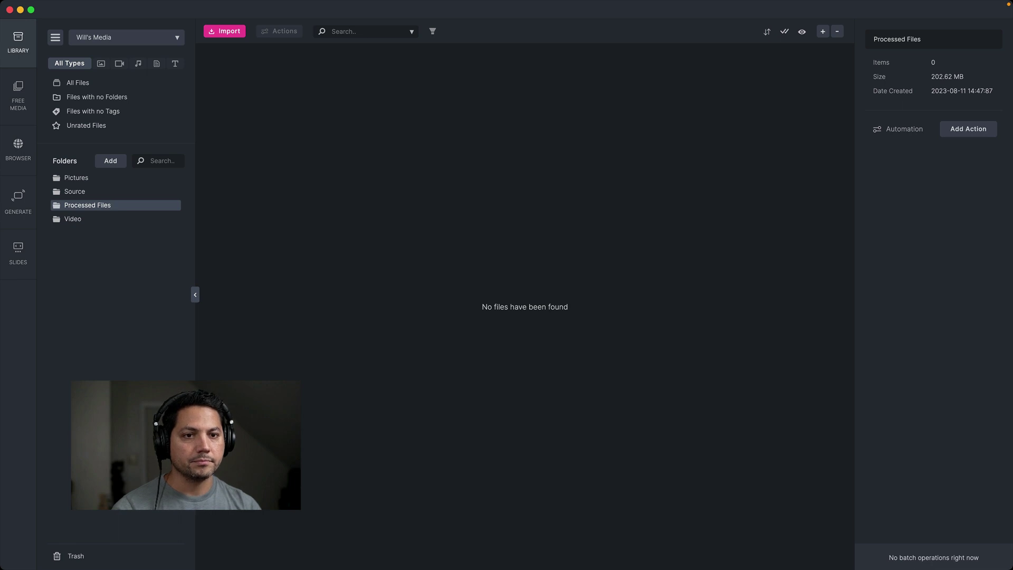
click(99, 197)
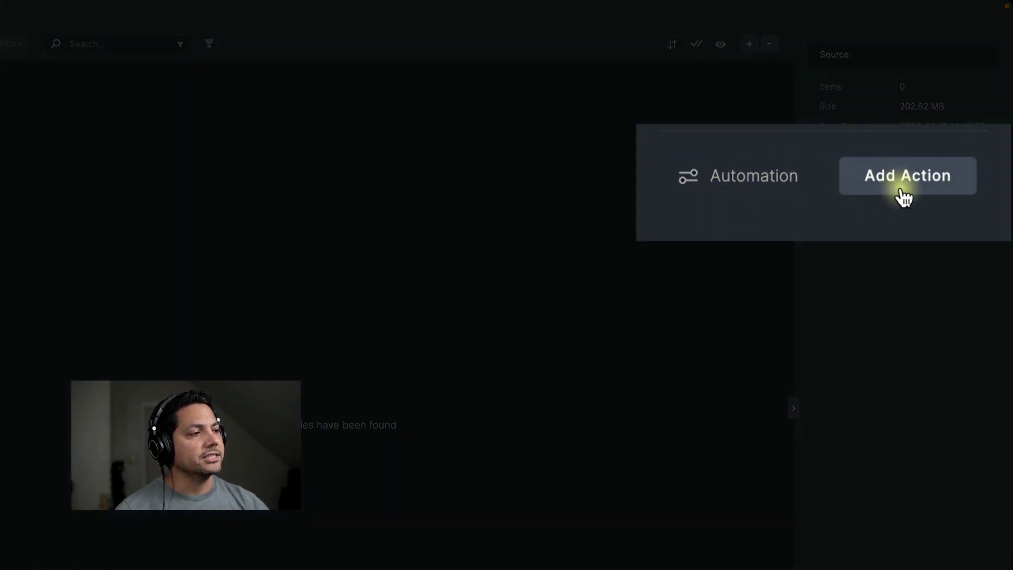
From the Source folder's Automation Add Action list, open Manage Presets
click(934, 184)
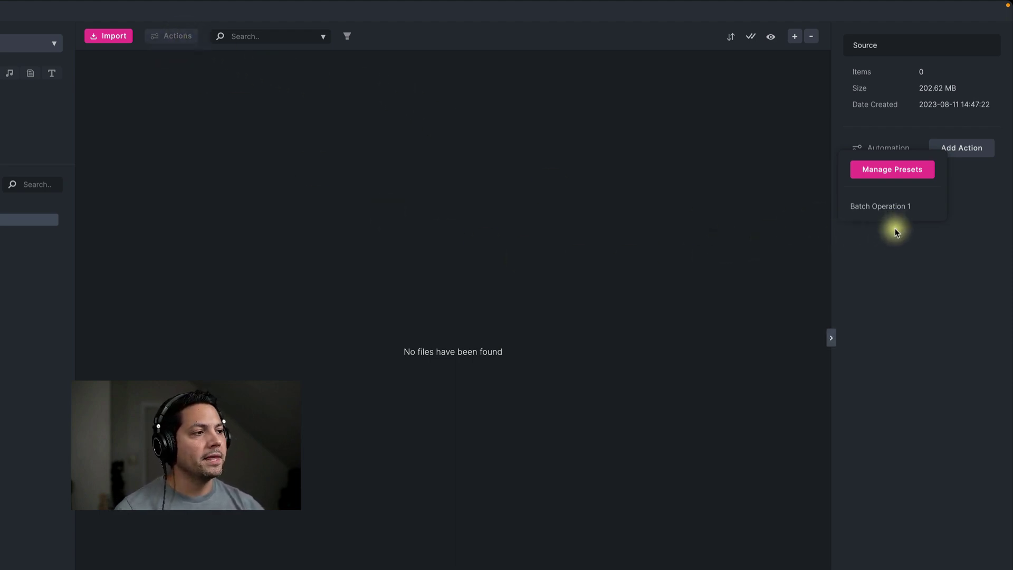
click(920, 169)
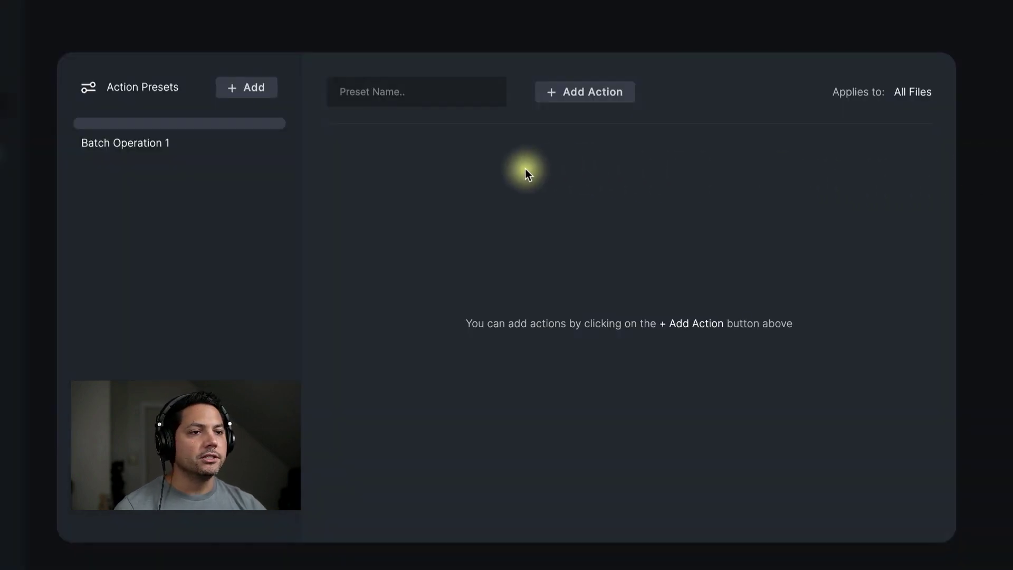
Create a preset named 'Source Operation' with an image Convert-to-PNG action
click(252, 88)
triple_click(417, 90)
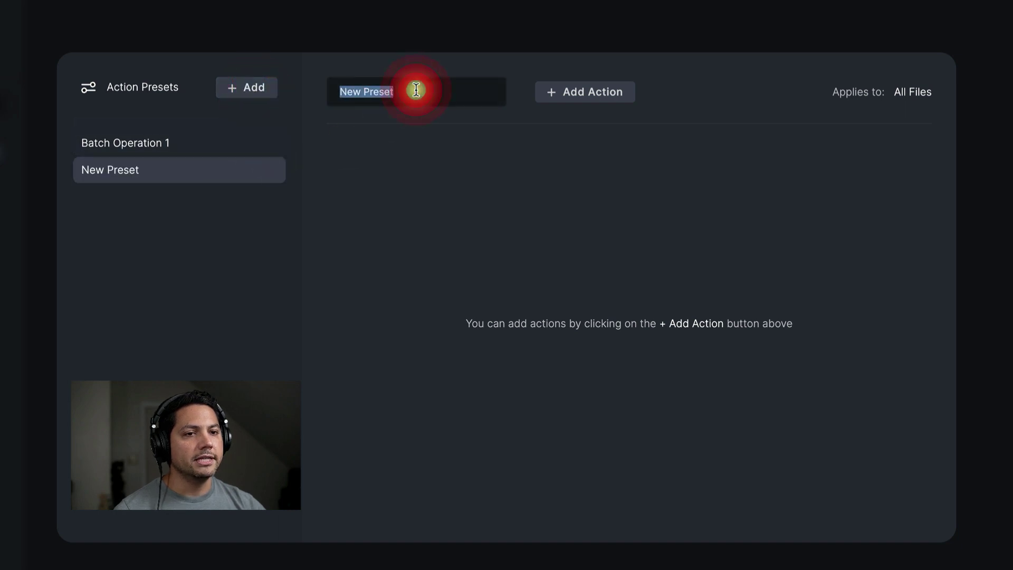
text(Source Operation)
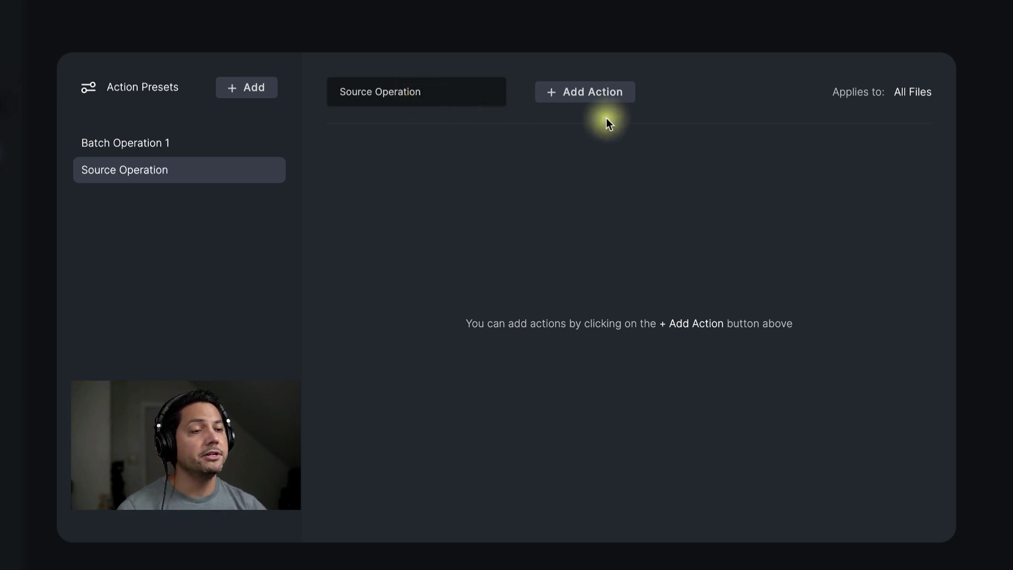
click(591, 97)
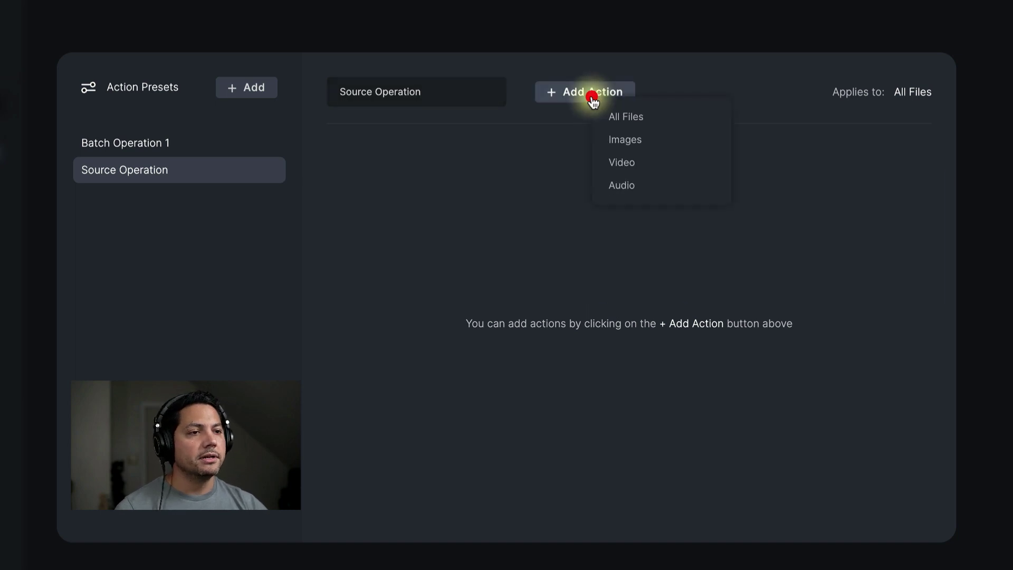
mouse_move(627, 139)
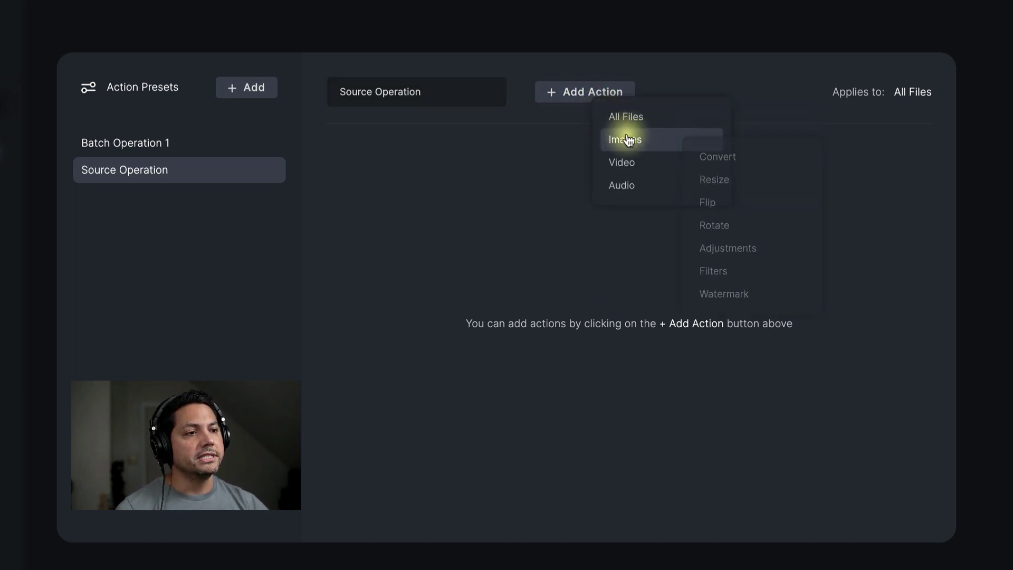
click(721, 160)
click(659, 223)
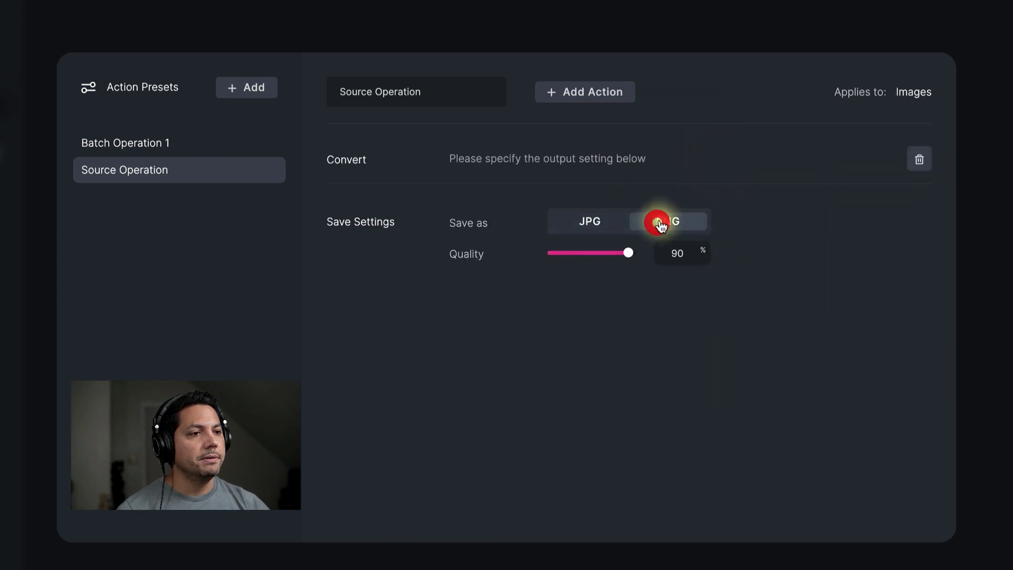
Add an Adjustments action with colour rotation 119, brightness 18 and saturation 22
click(580, 97)
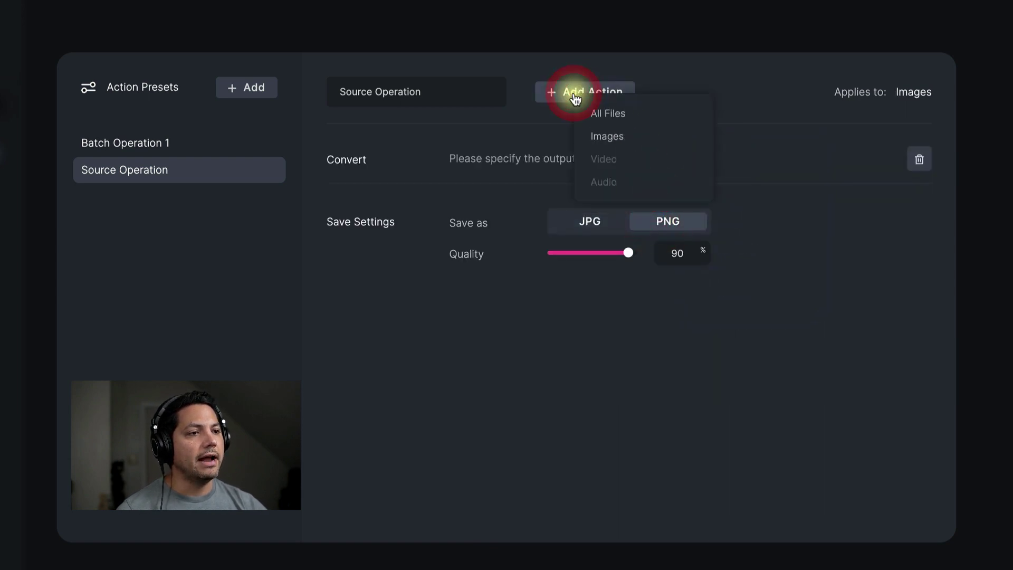
mouse_move(611, 139)
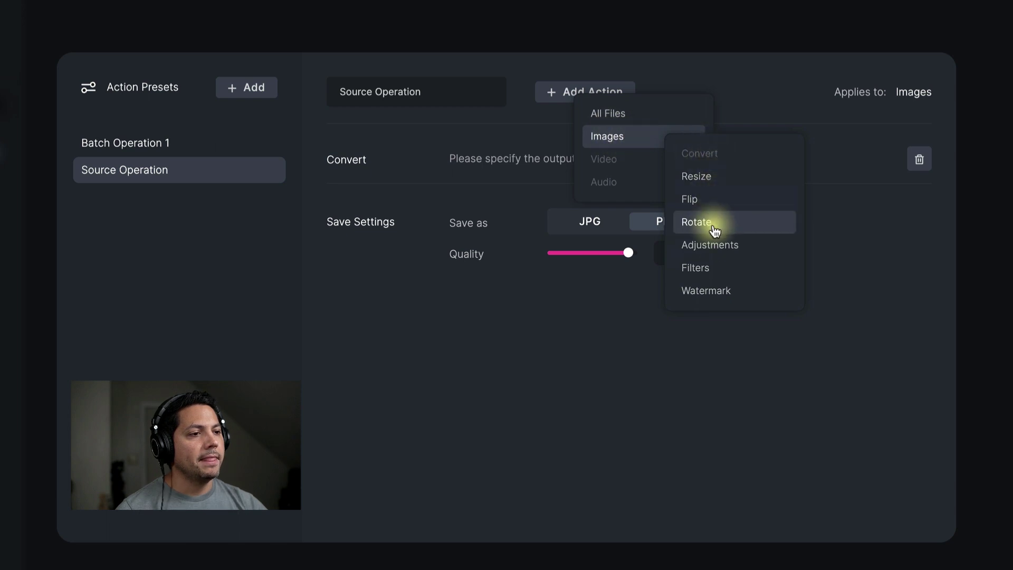
click(719, 246)
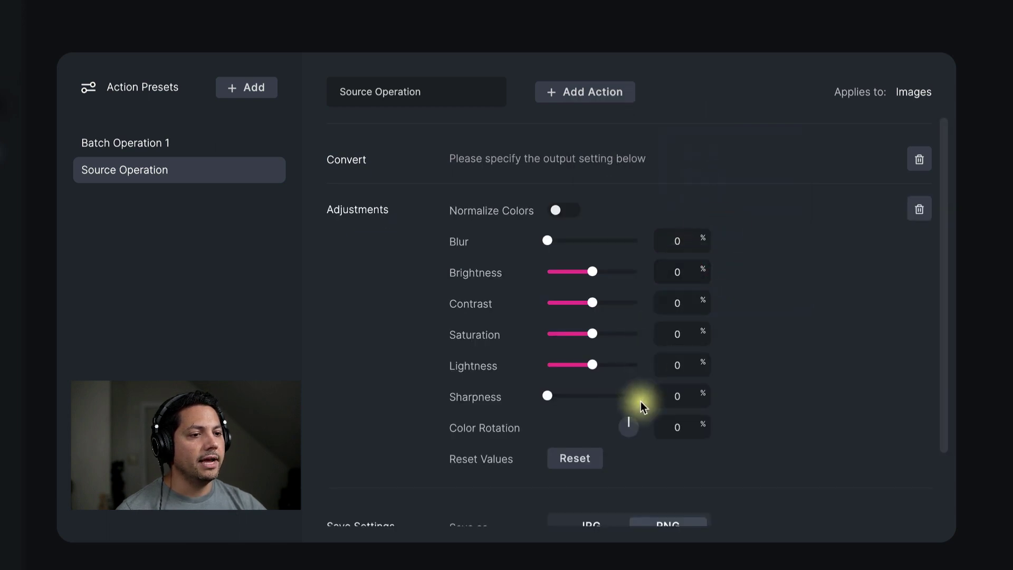
drag(630, 428, 633, 428)
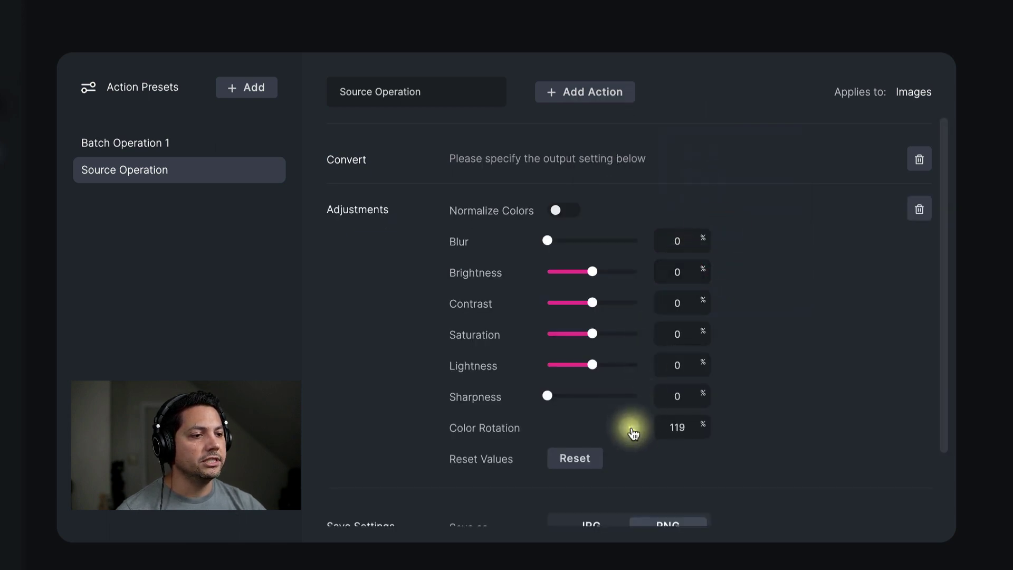
drag(591, 271, 597, 271)
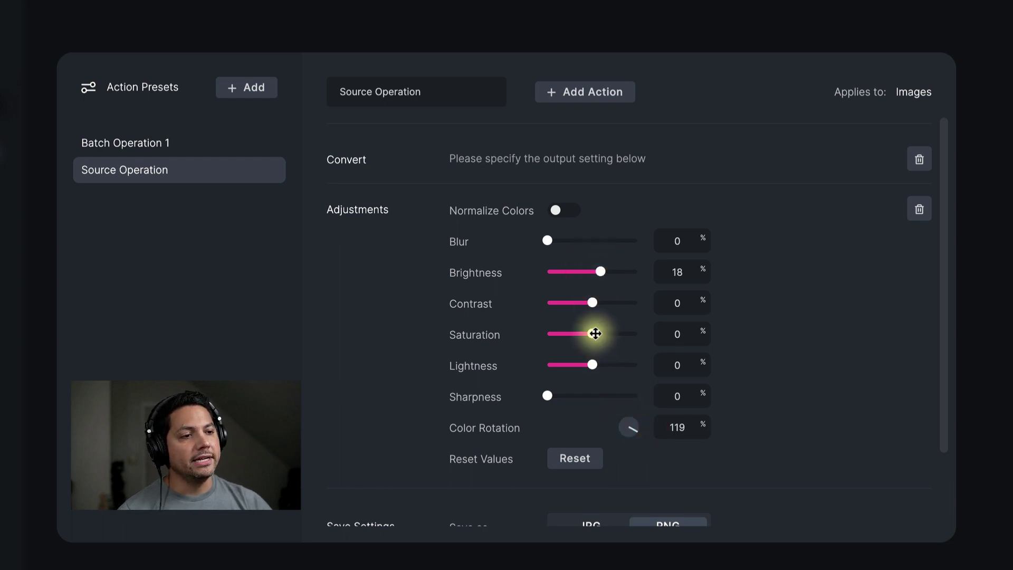
drag(595, 334, 604, 334)
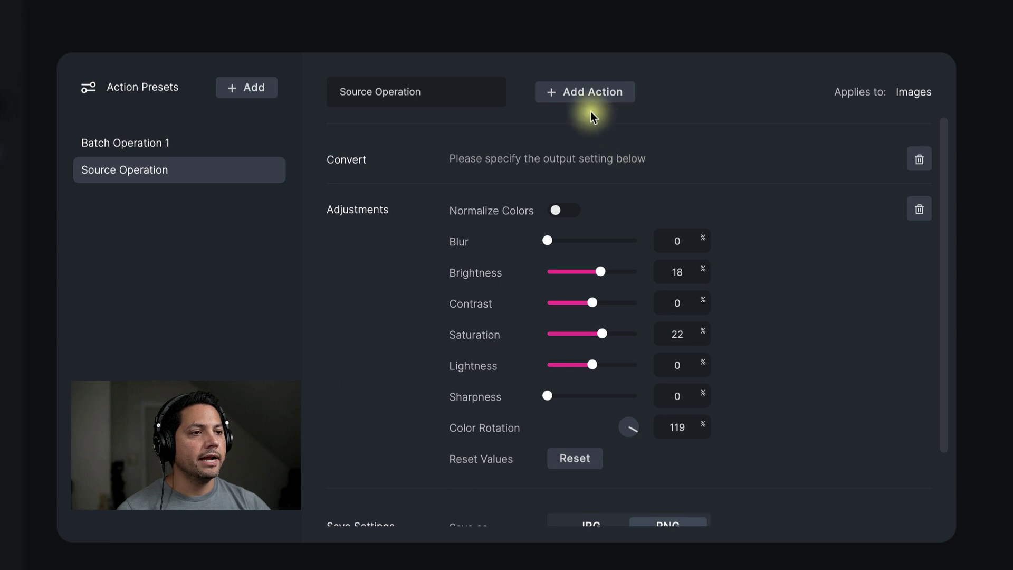
click(589, 98)
mouse_move(622, 139)
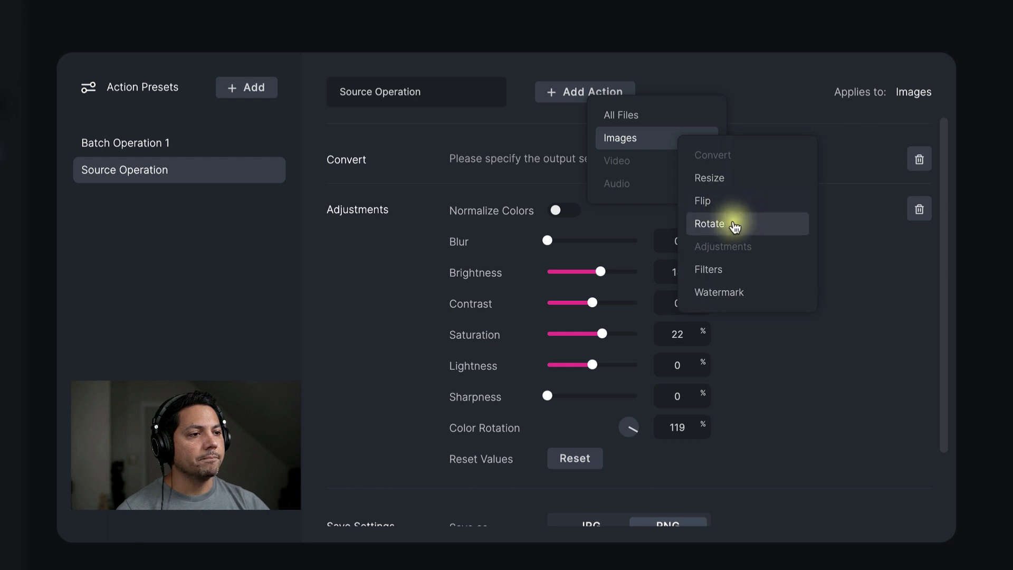
Add a Rotate action set to 180° and close the Action Presets window
click(710, 223)
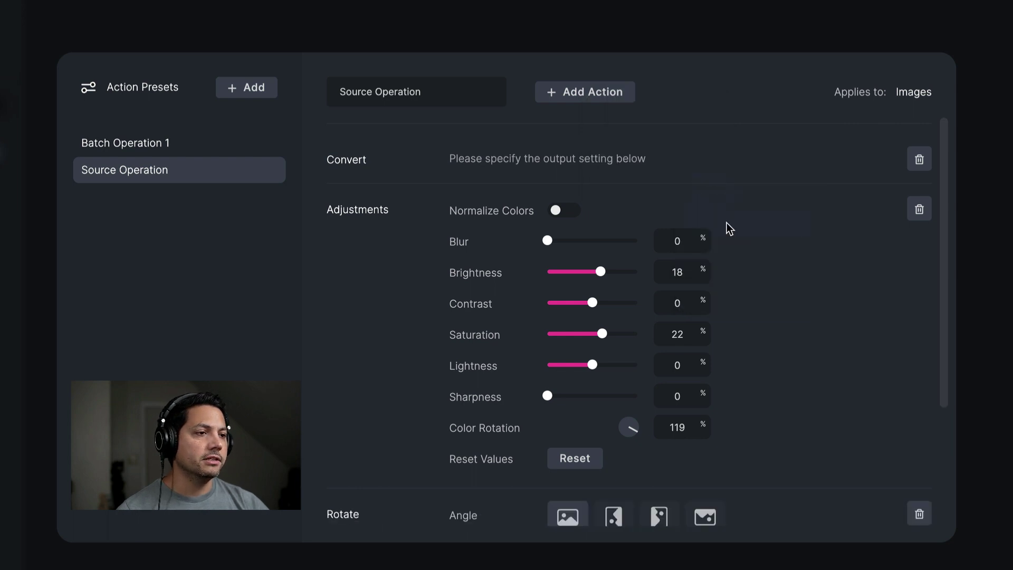
scroll(685, 395, down, 3)
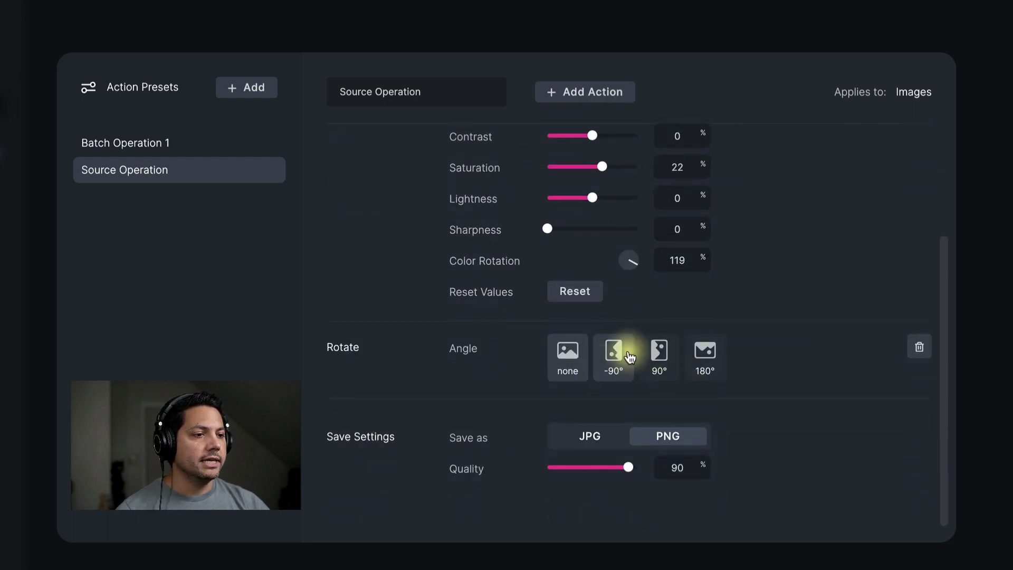
click(706, 354)
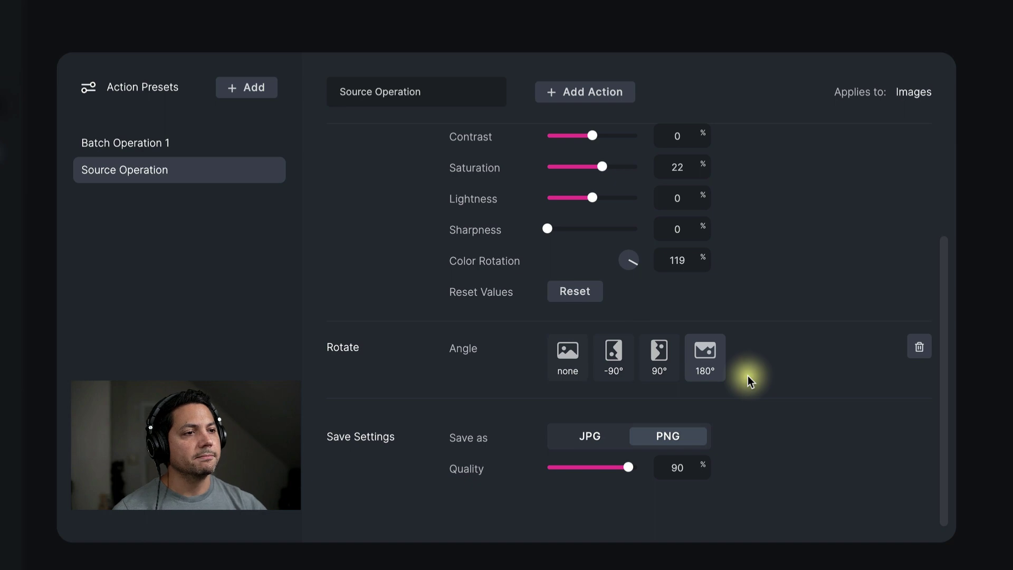
scroll(679, 235, up, 3)
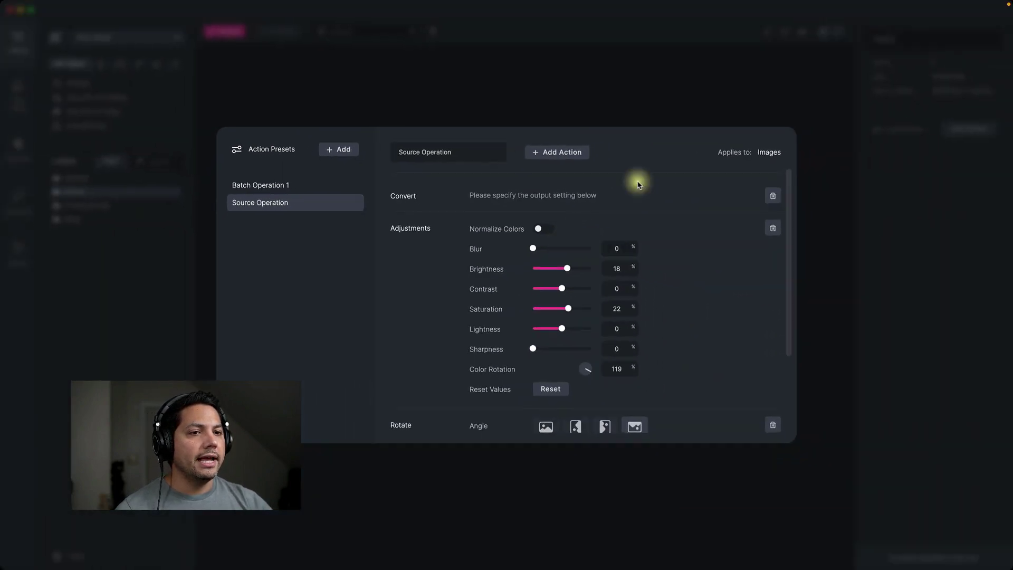
click(686, 79)
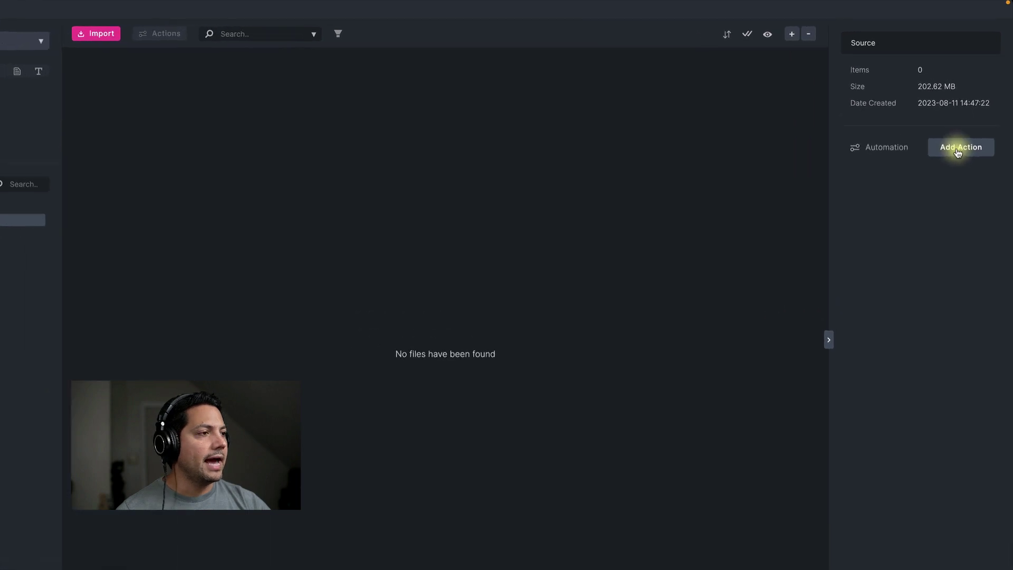
Attach the Source Operation preset to the Source folder, saving PNG (90%) output to this folder
click(958, 150)
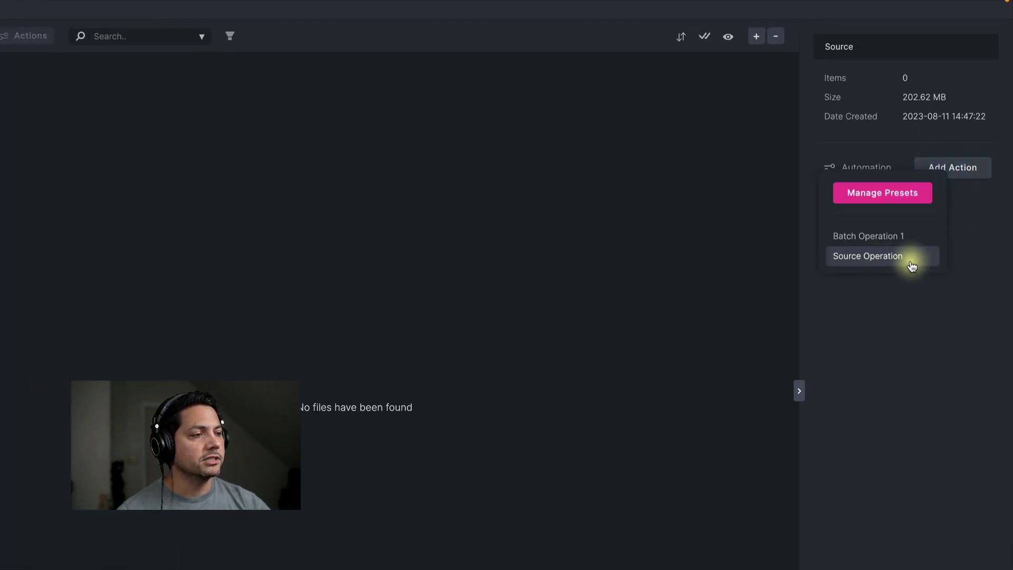
click(878, 258)
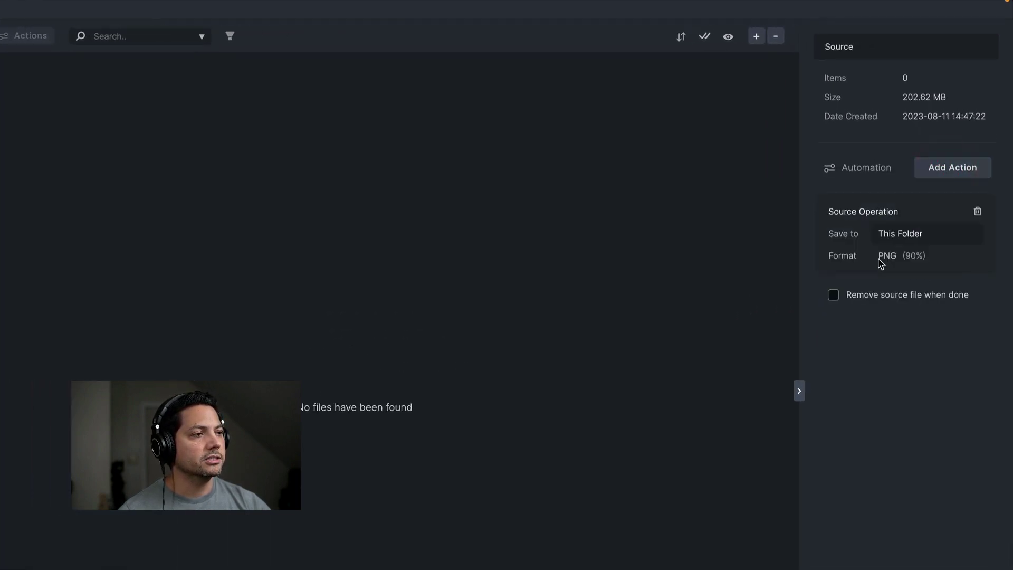
click(877, 258)
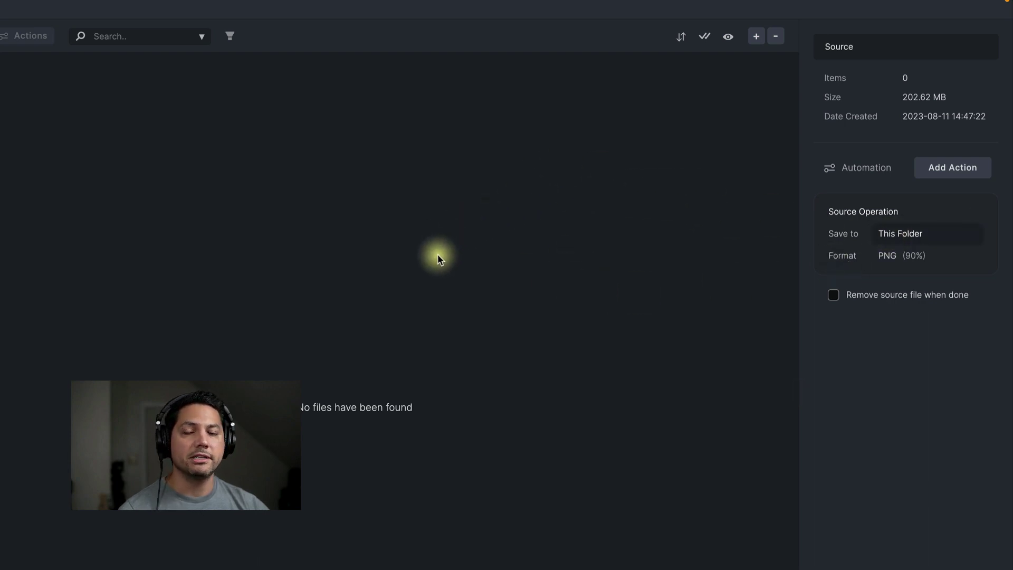
Change the Source Operation save destination from This Folder to Processed Files
click(920, 233)
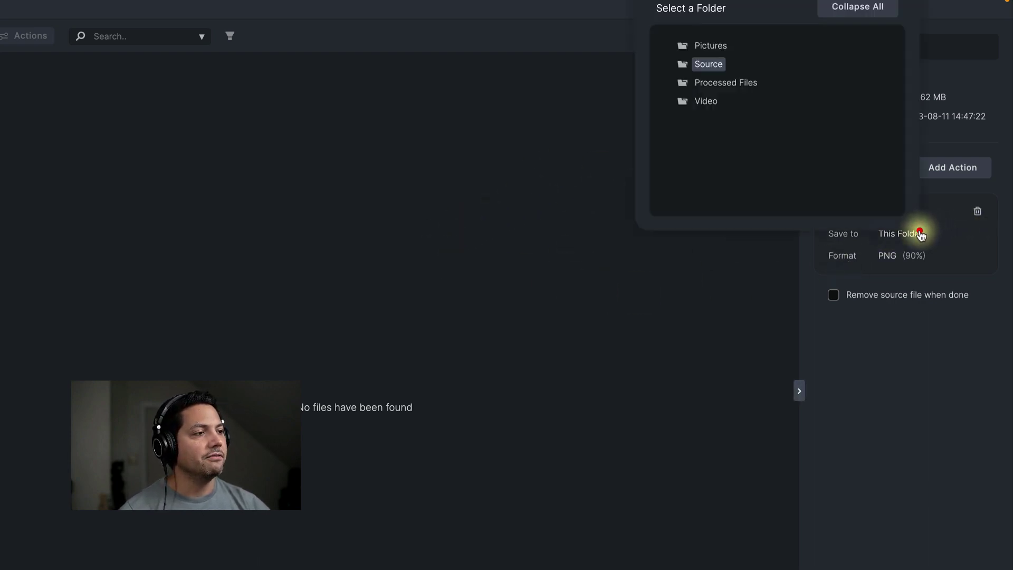
click(733, 82)
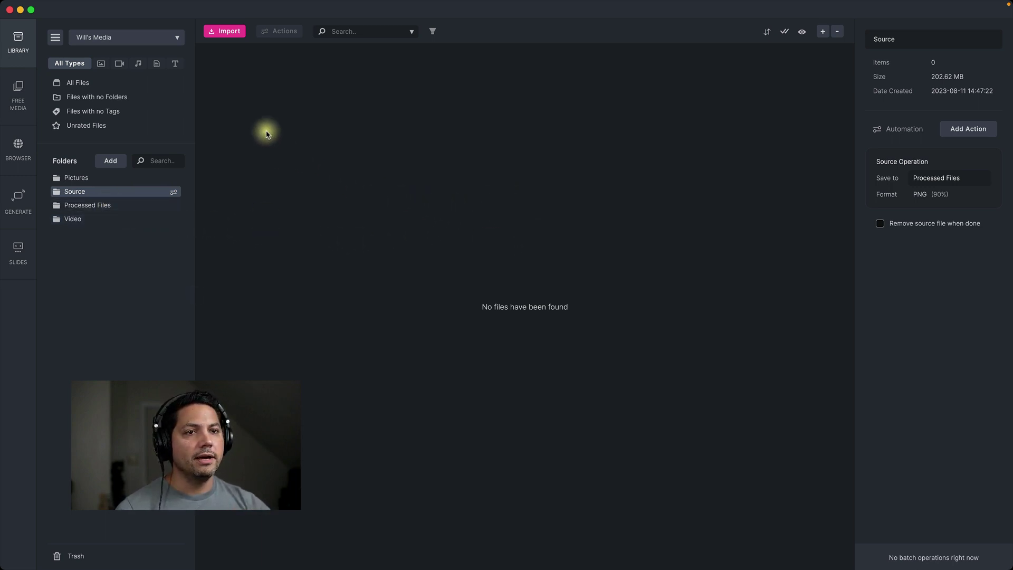
Choose all five Hiking JPEG images for import into the Source folder
click(224, 31)
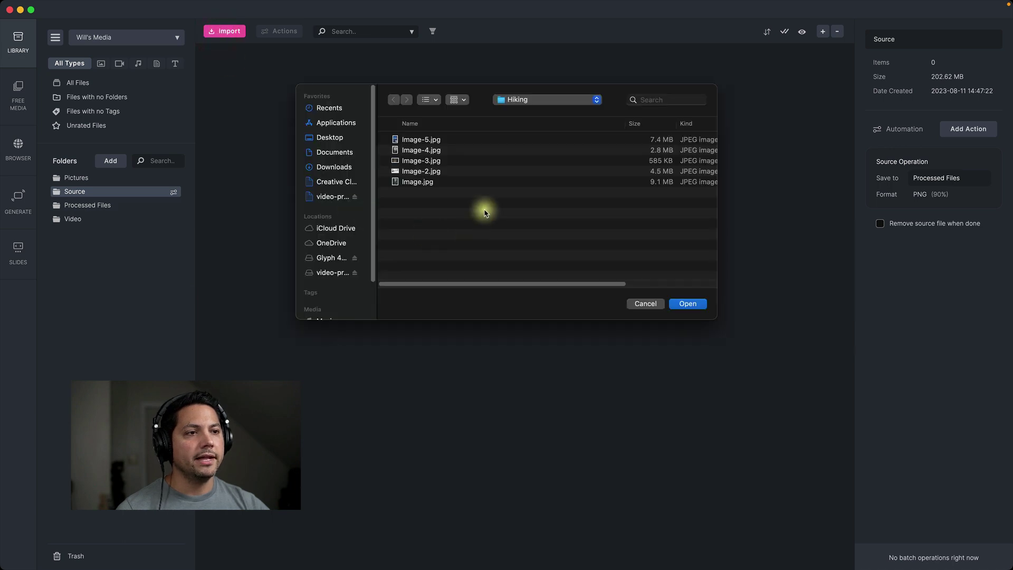
drag(485, 213, 415, 140)
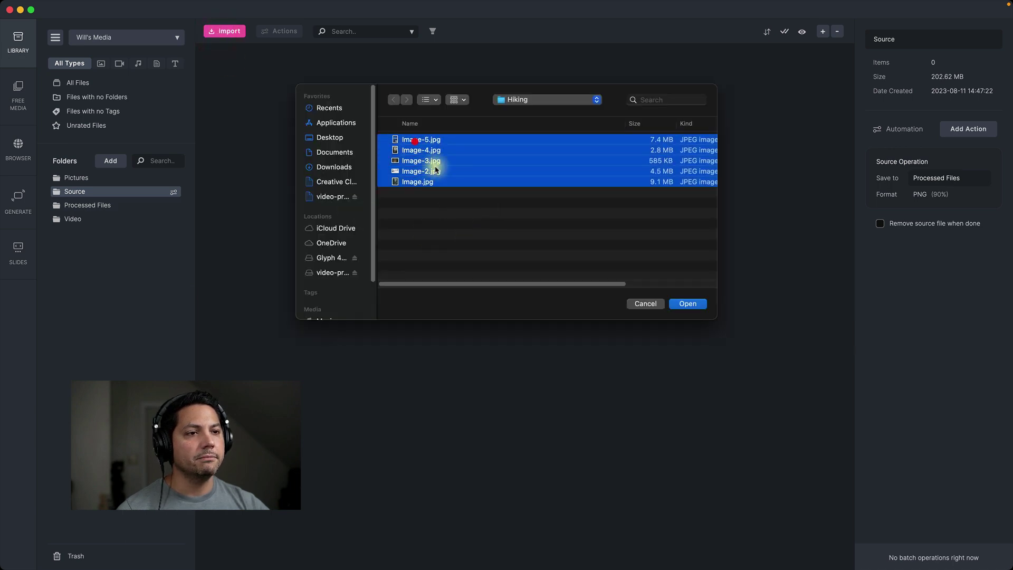
click(682, 305)
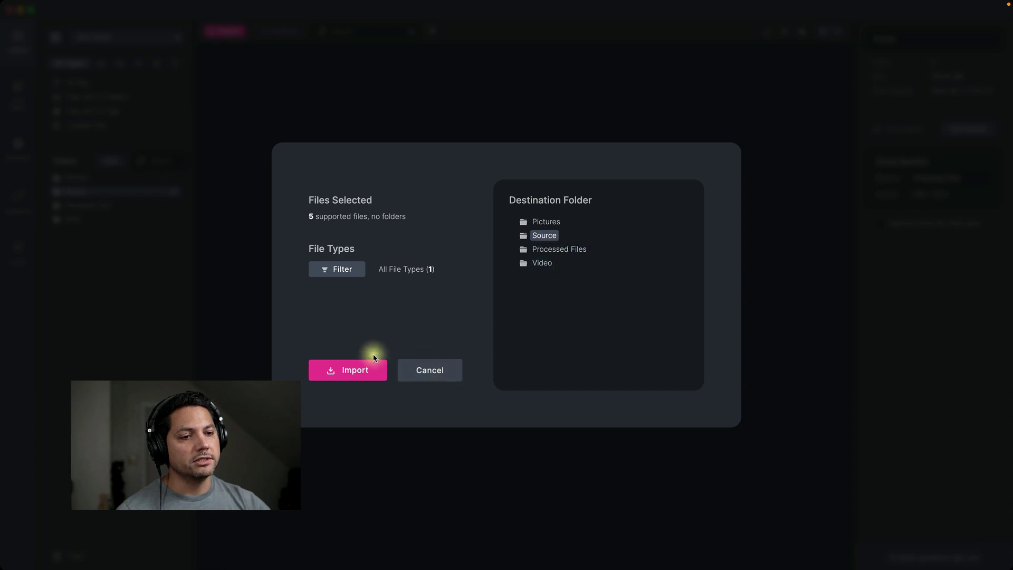
Import the five hiking images, then view their auto-generated PNGs in Processed Files
click(369, 370)
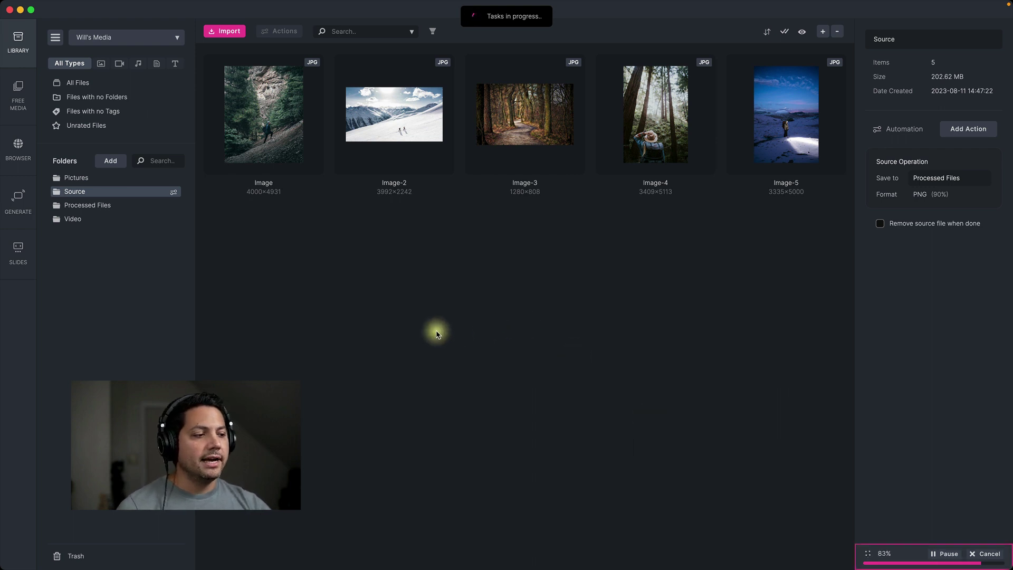
click(101, 204)
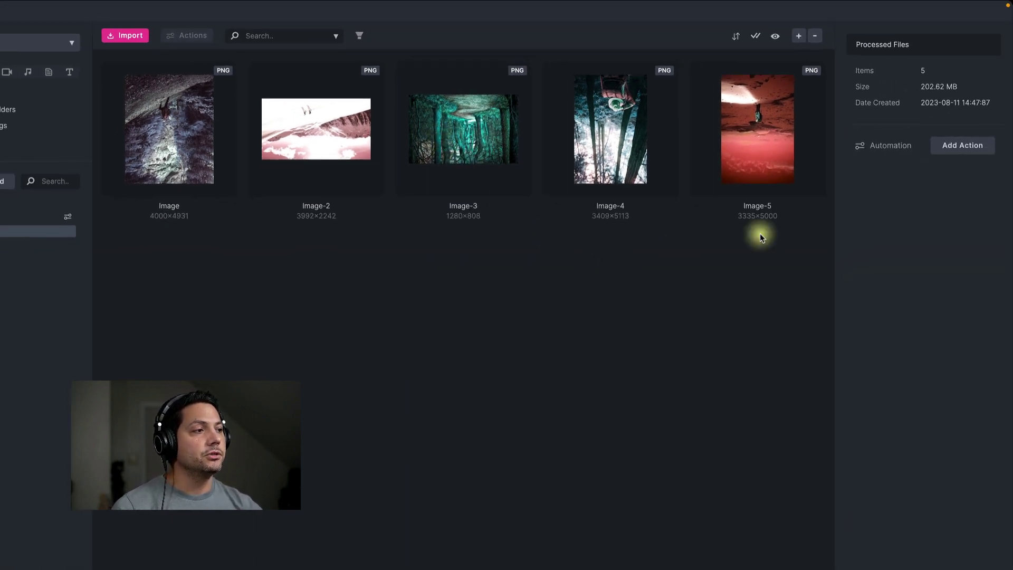
Check the Automation presets, then add a new folder under Folders
click(891, 146)
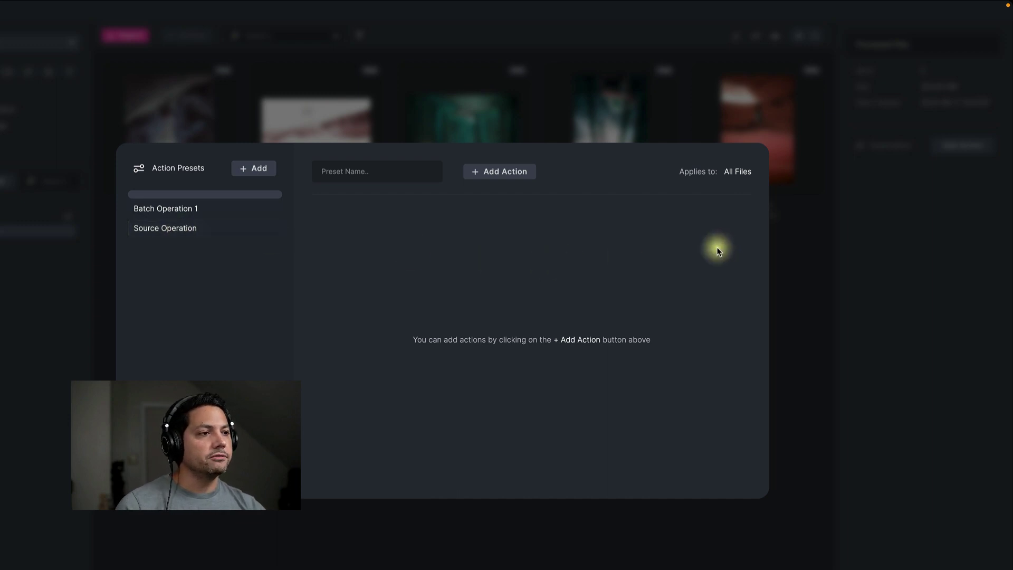
click(786, 240)
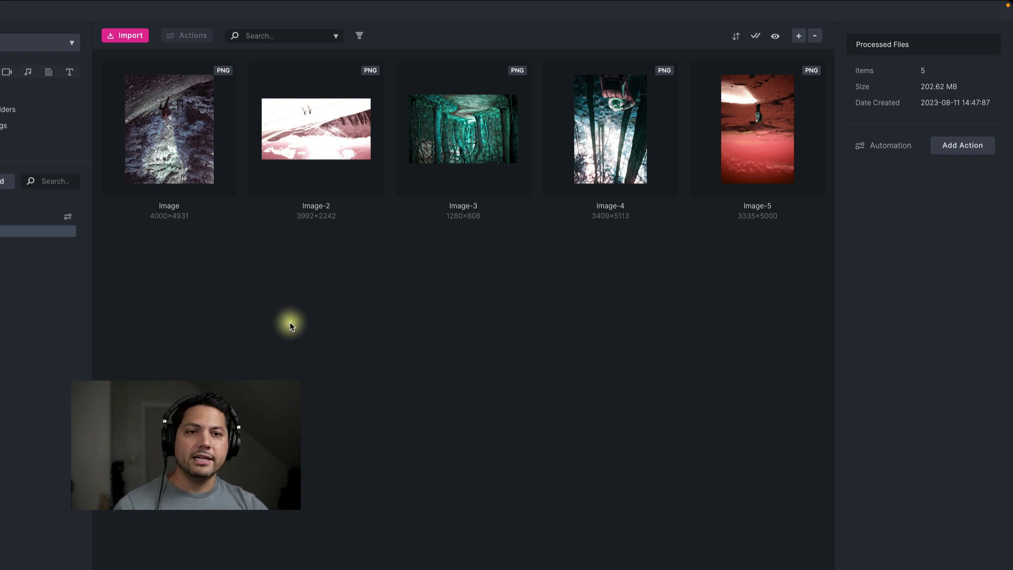
click(4, 181)
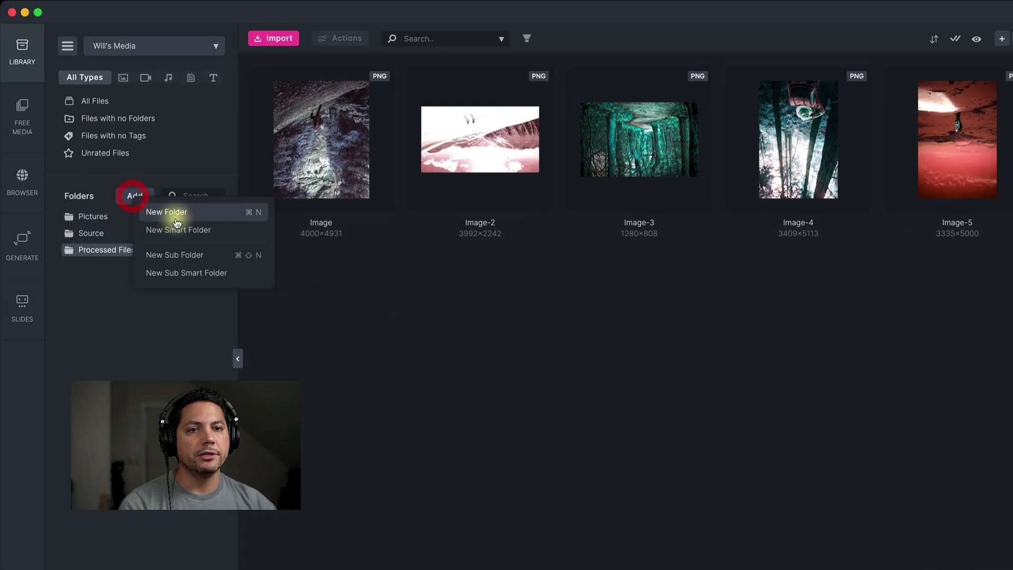
Name the new folder Video and create a Video Operation preset with a video Watermark action
click(175, 214)
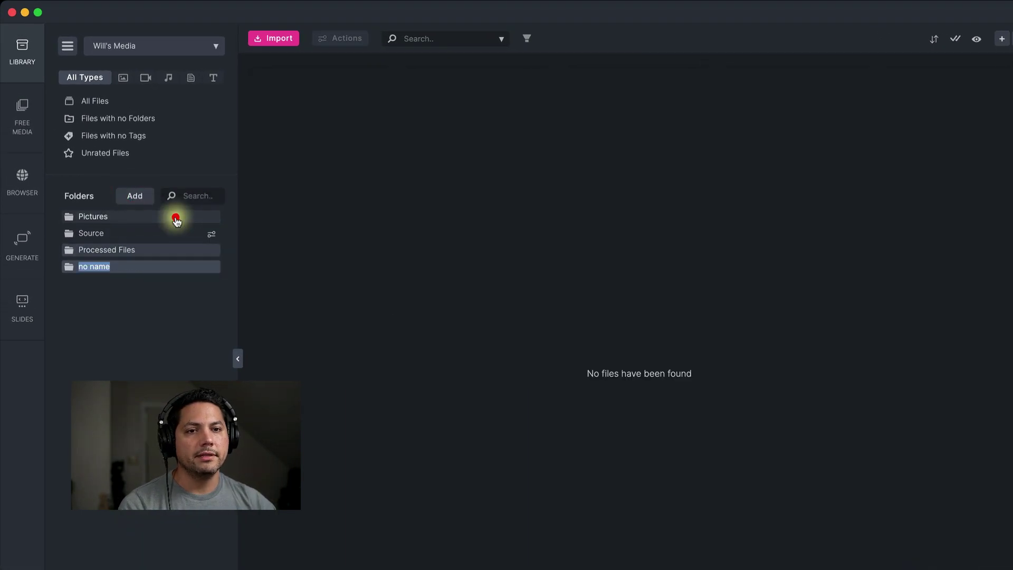
text(Video)
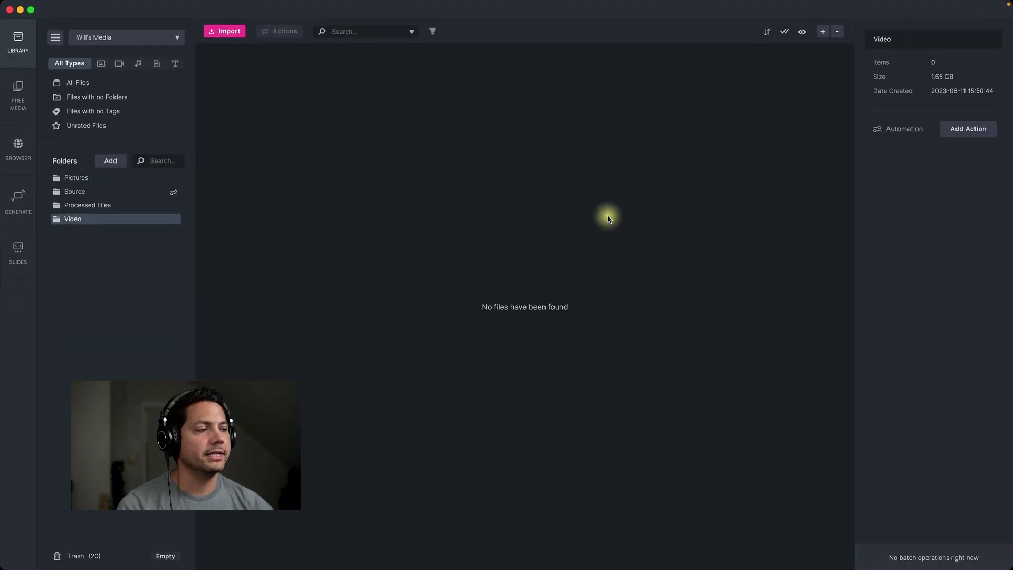
click(900, 132)
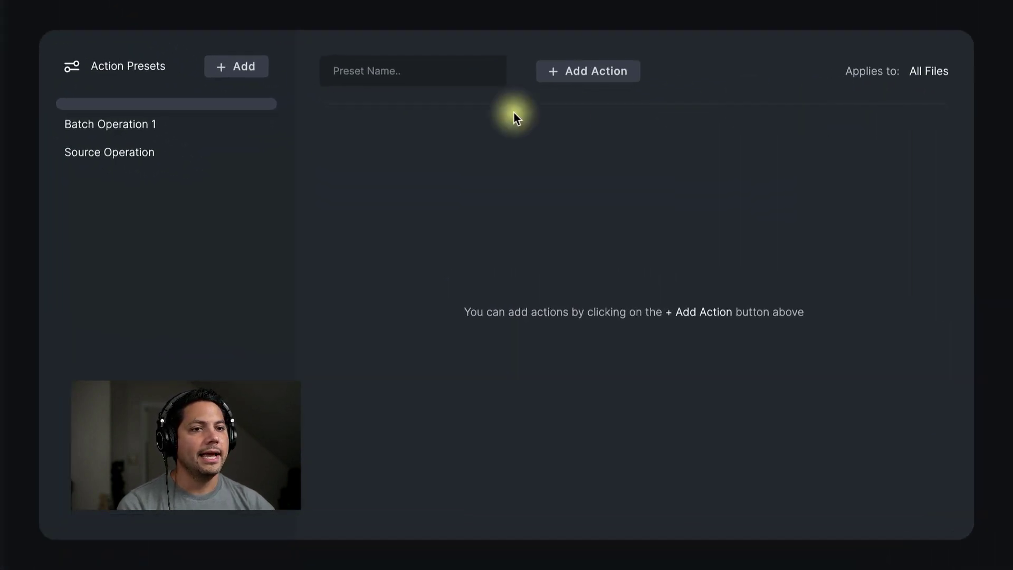
click(246, 74)
drag(408, 70, 322, 74)
text(Video Operation)
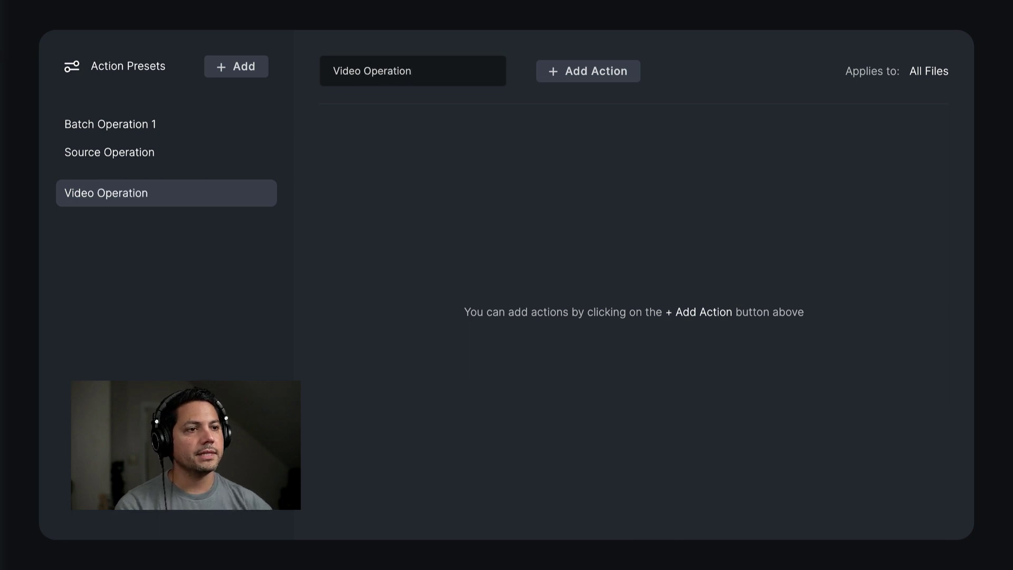
click(580, 78)
mouse_move(613, 145)
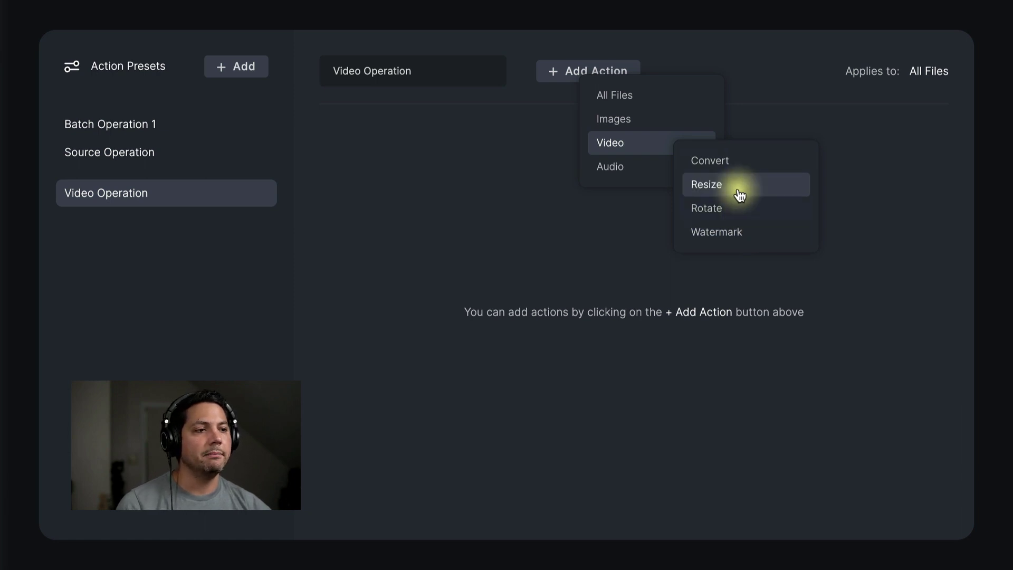
click(742, 228)
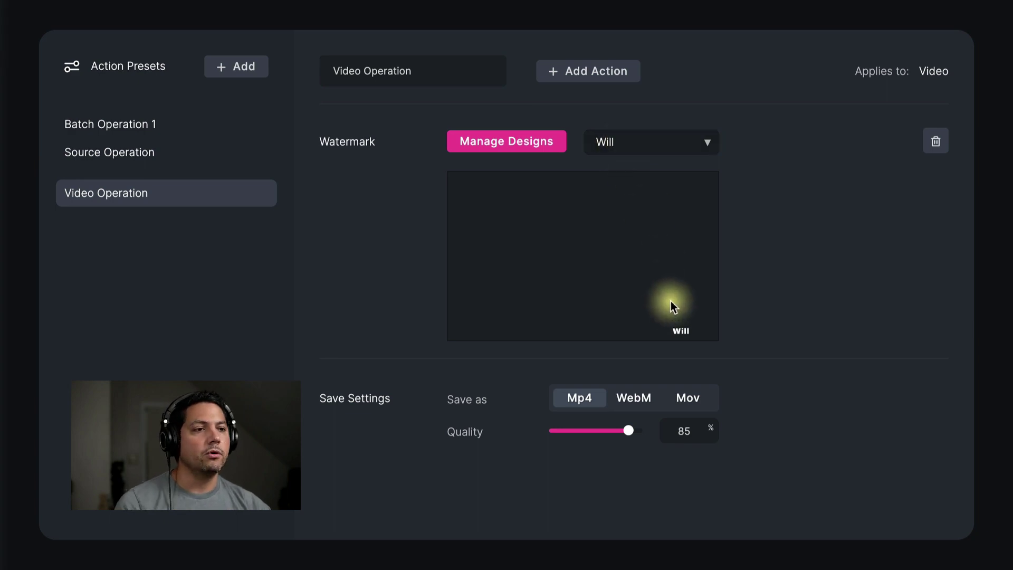
click(501, 149)
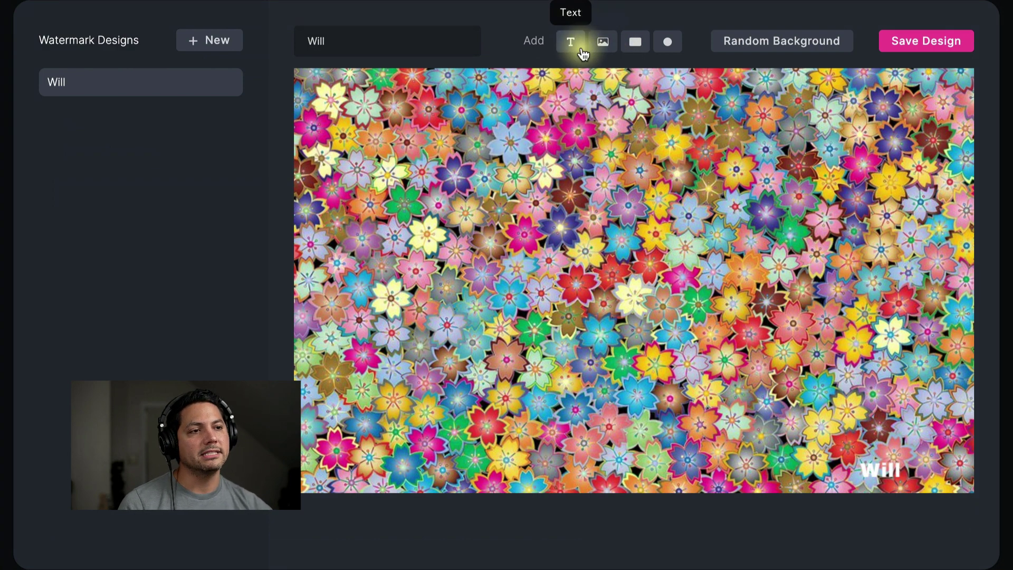
click(767, 41)
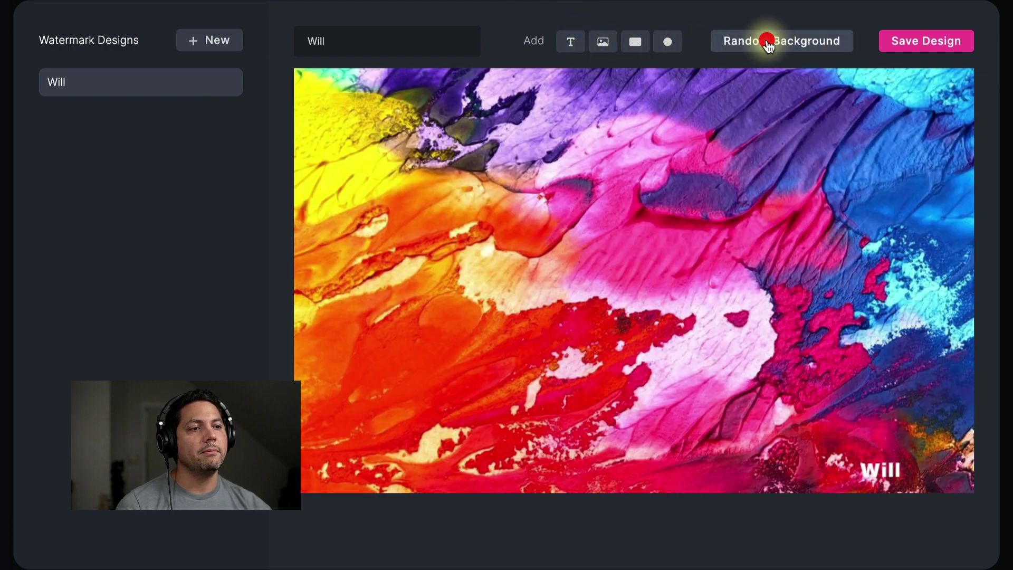
click(766, 42)
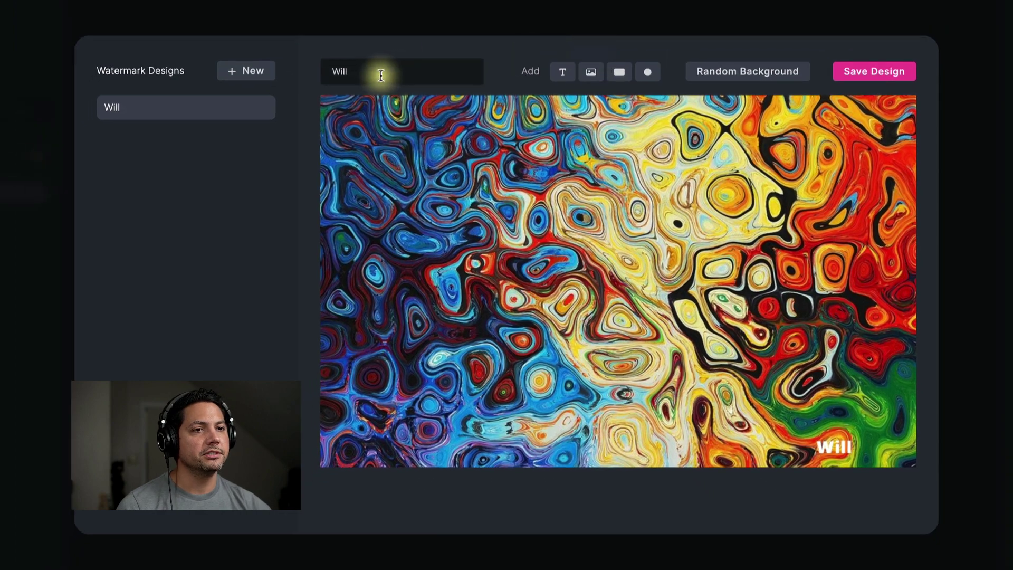
click(684, 6)
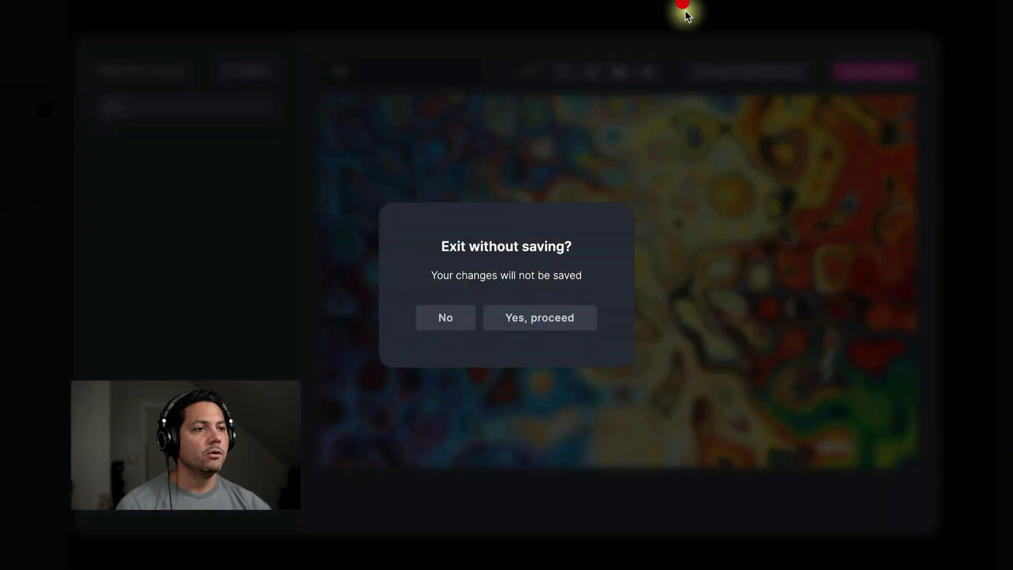
click(555, 321)
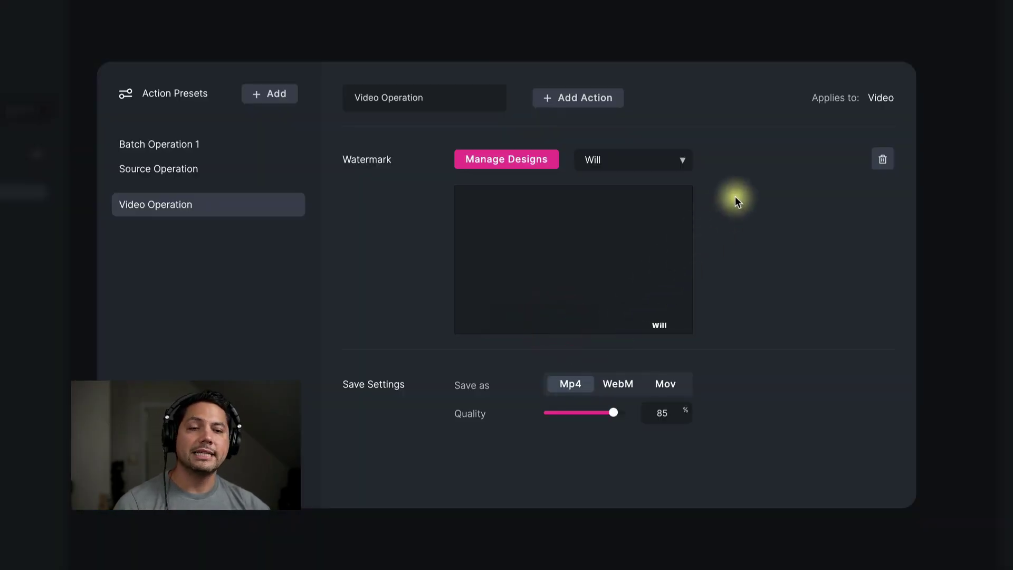
Add an Add Rating action that gives files a four-star rating
click(569, 96)
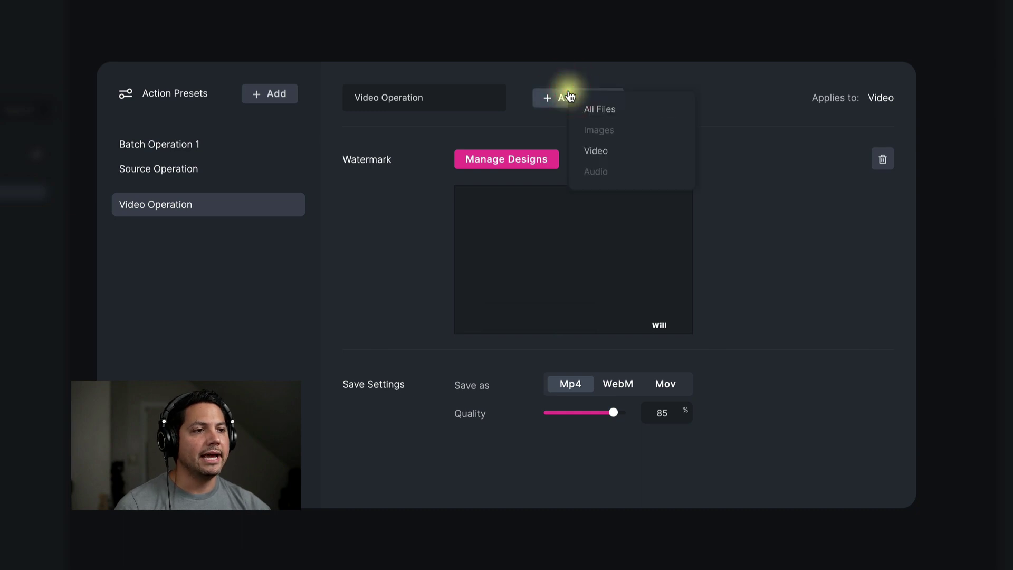
mouse_move(602, 113)
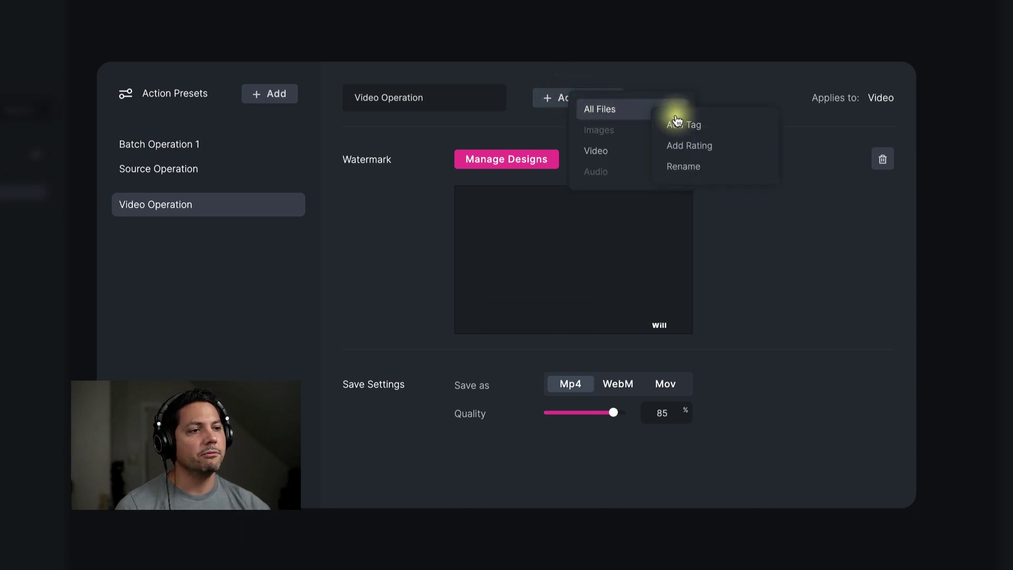
click(693, 145)
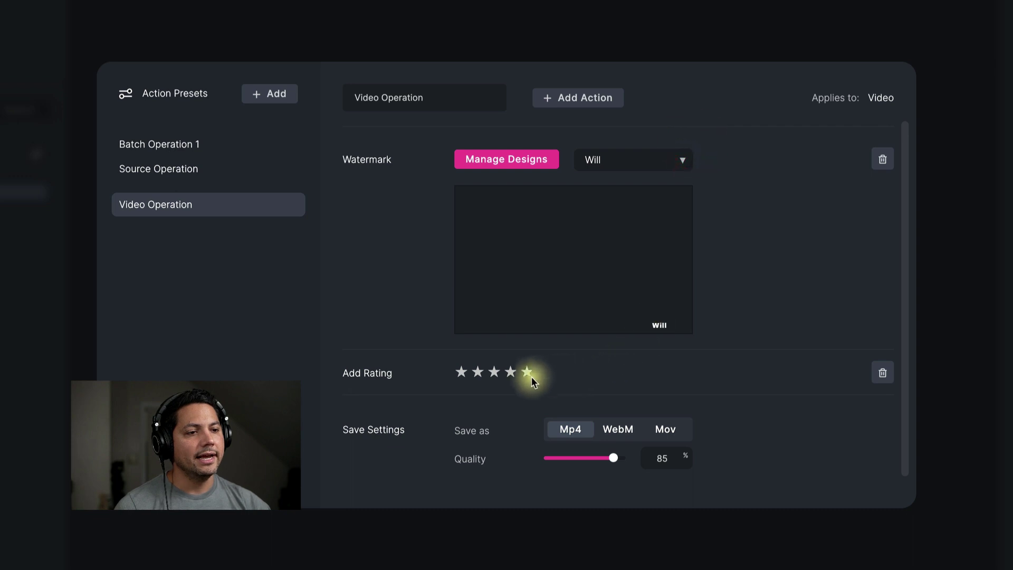
click(491, 375)
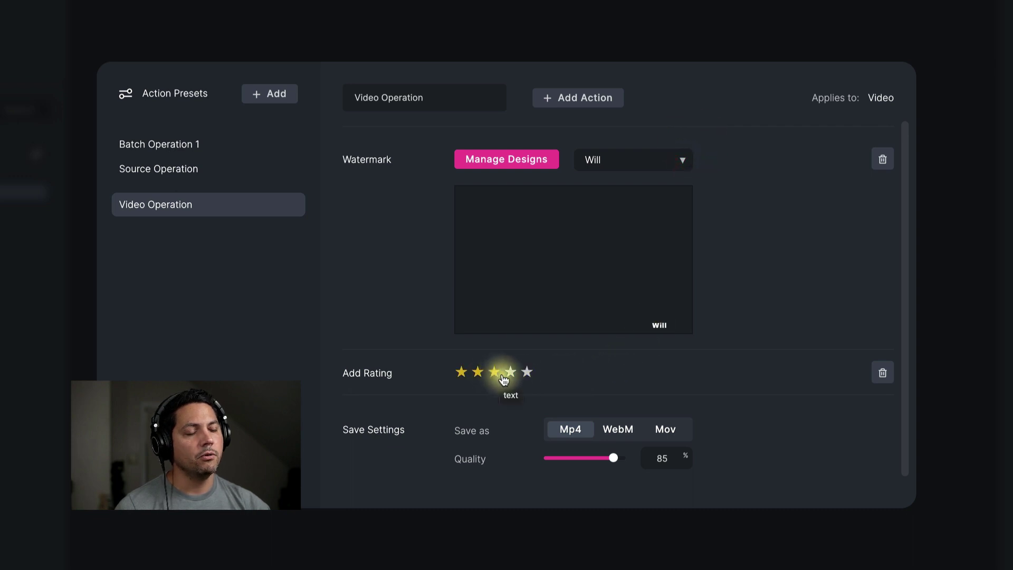
click(507, 373)
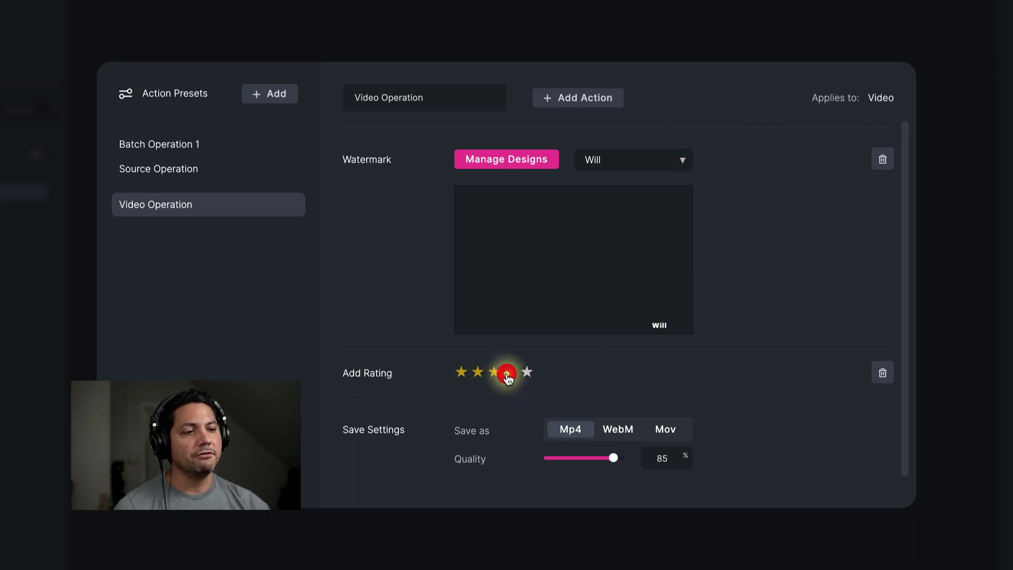
Add an Add Tag action with the tag 'space'
click(592, 97)
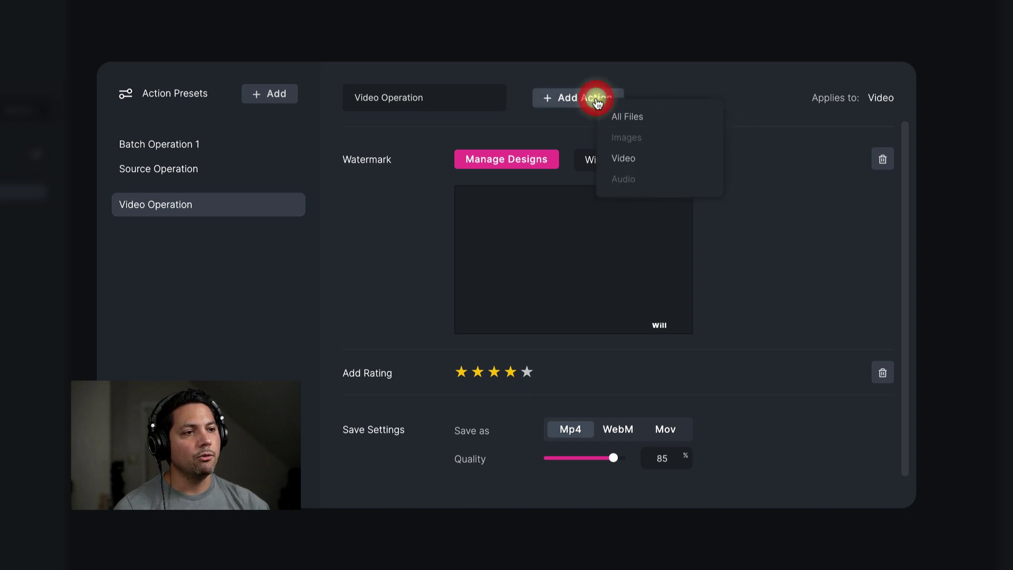
mouse_move(636, 122)
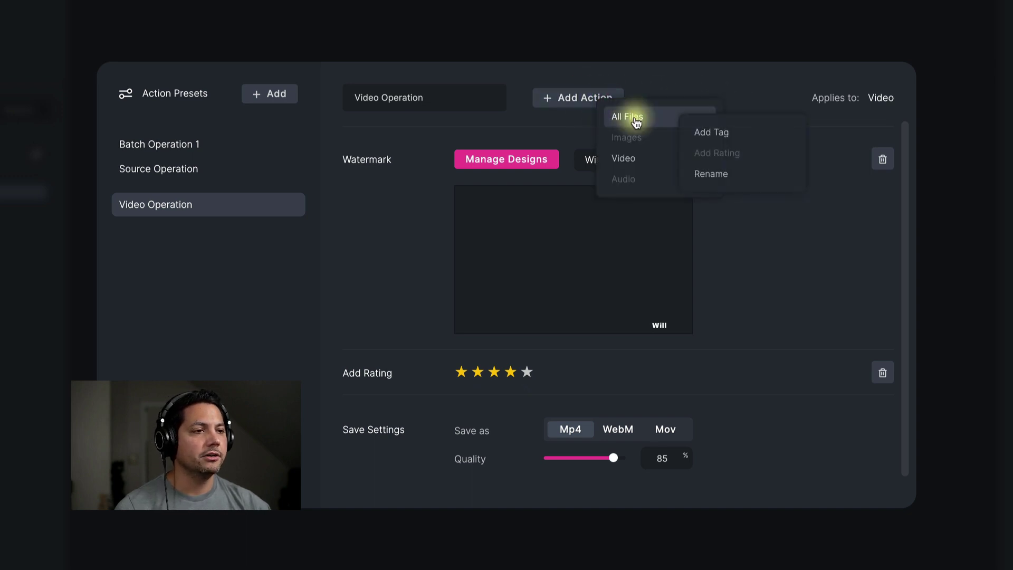
click(714, 132)
click(591, 428)
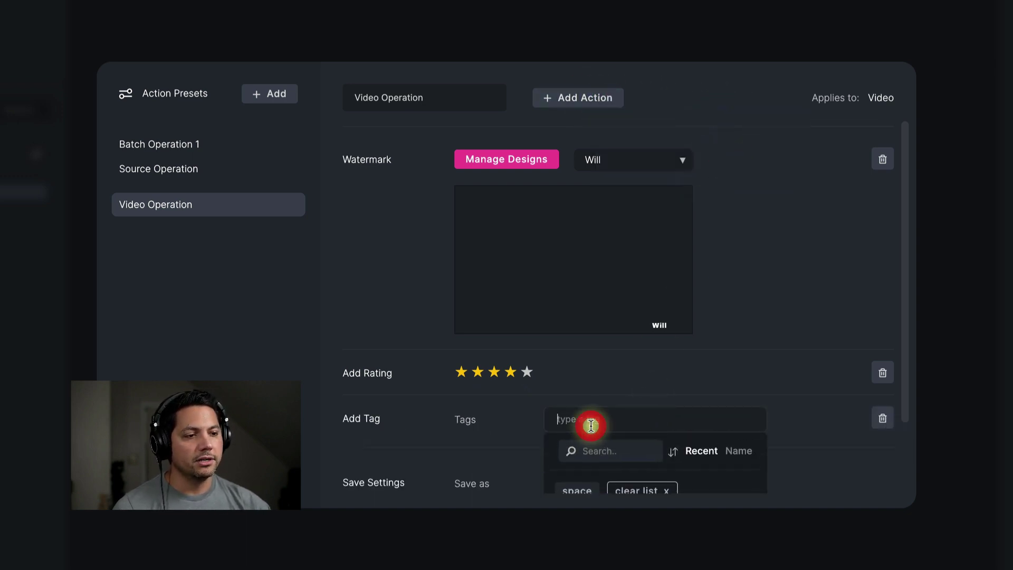
text(spa)
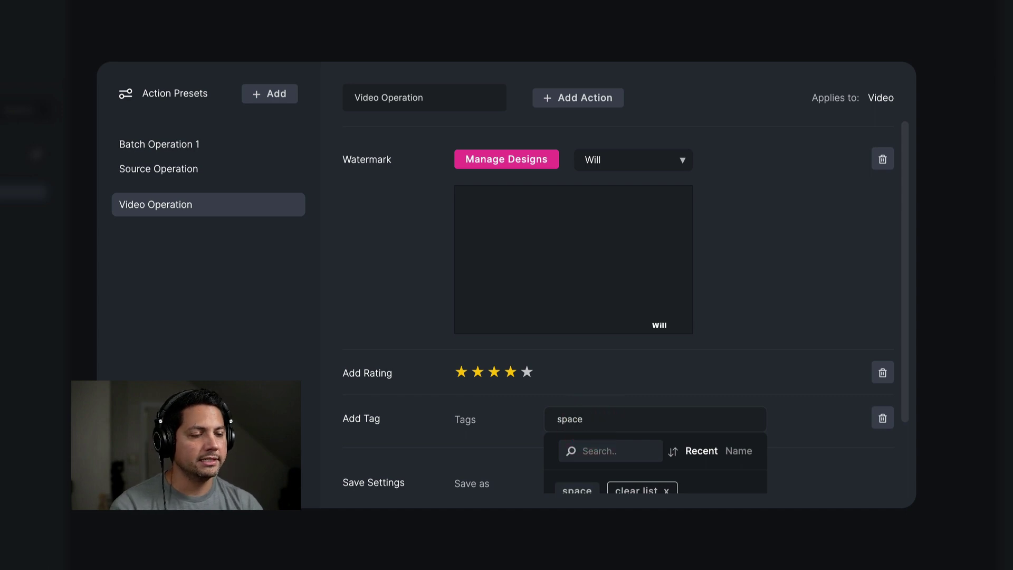
text(ce)
key(Return)
click(747, 307)
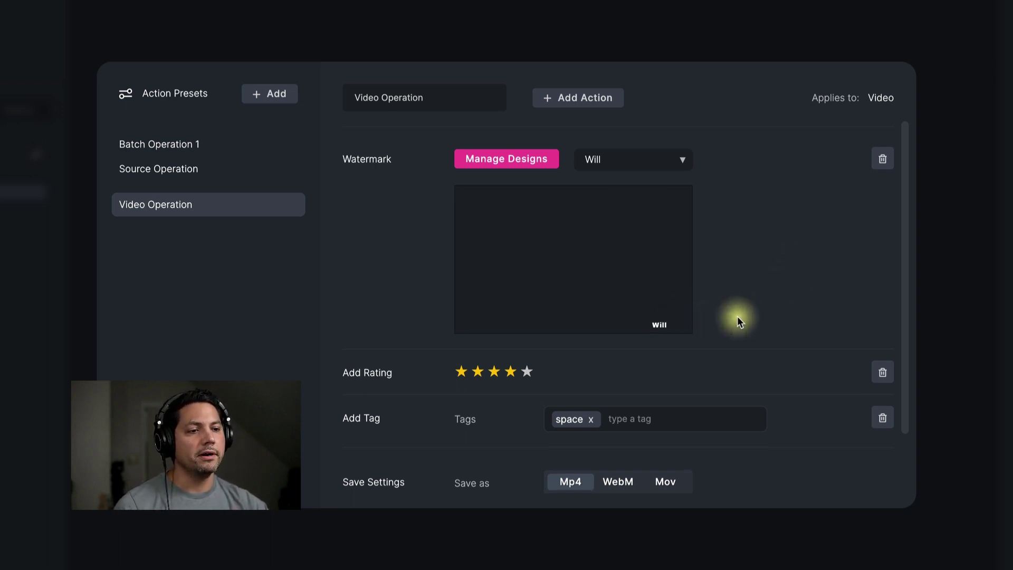
scroll(737, 316, down, 2)
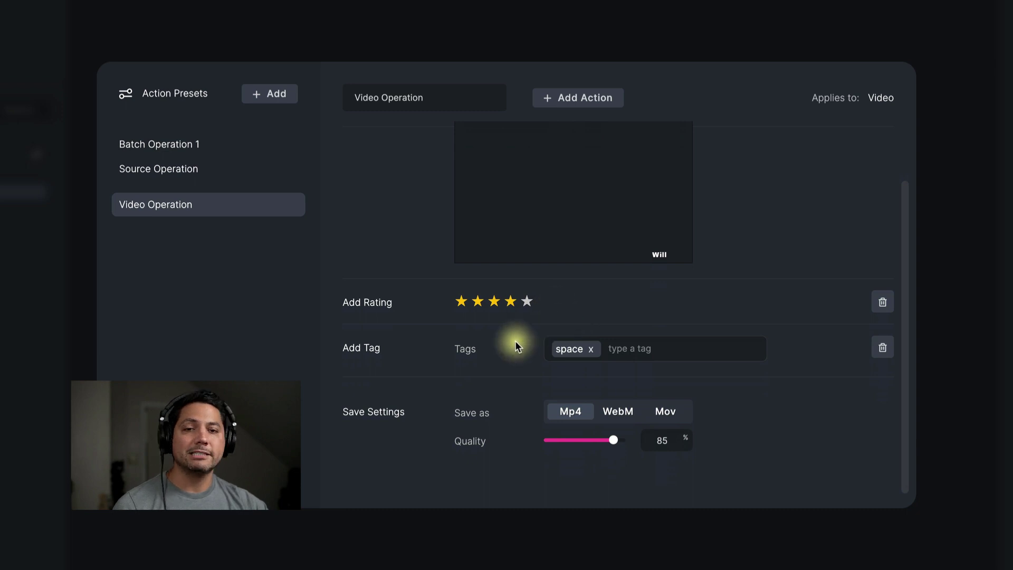
Attach Video Operation to the Video folder, saving its MP4 (85%) output to Processed Files
click(819, 221)
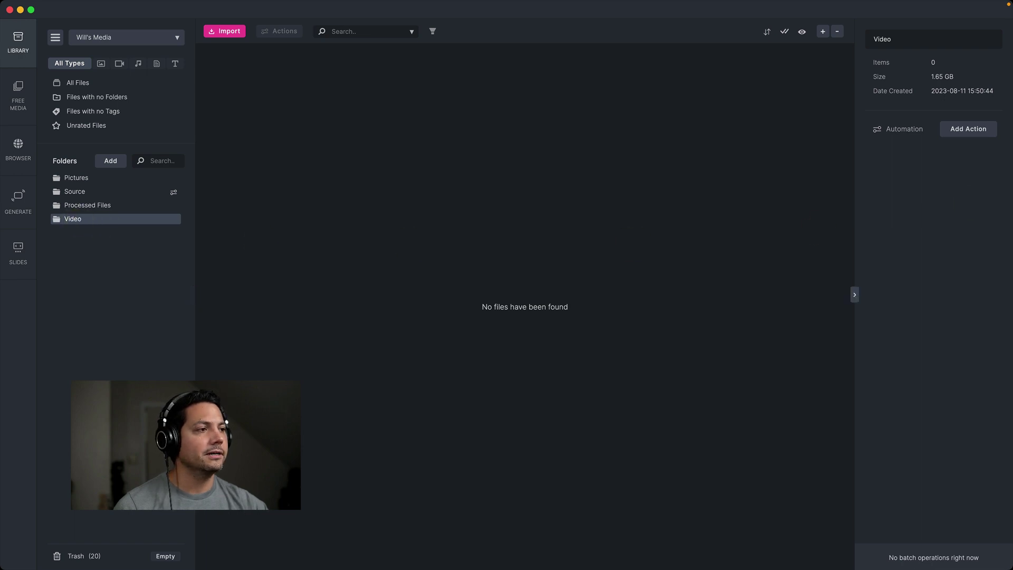
click(964, 132)
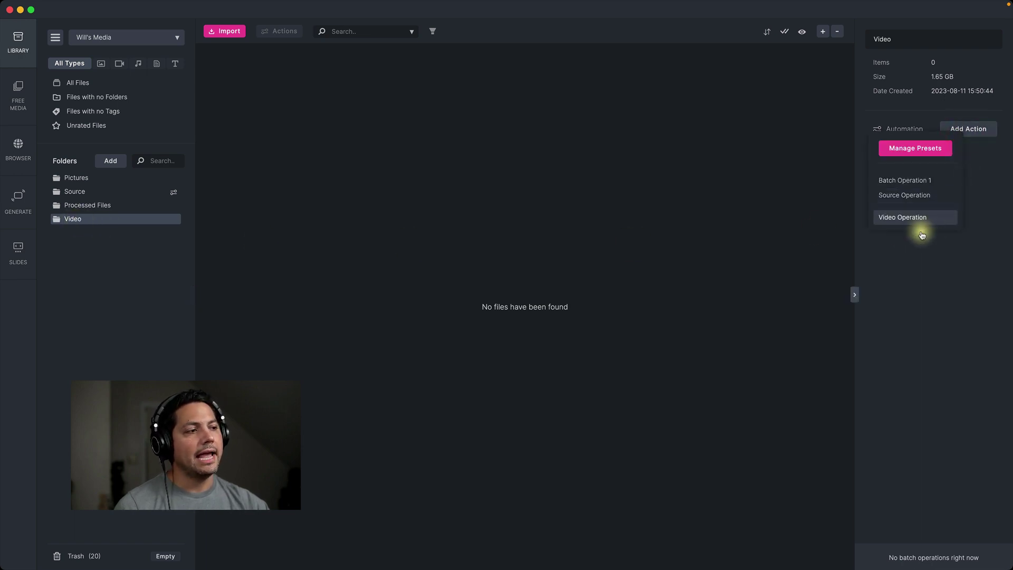
click(906, 219)
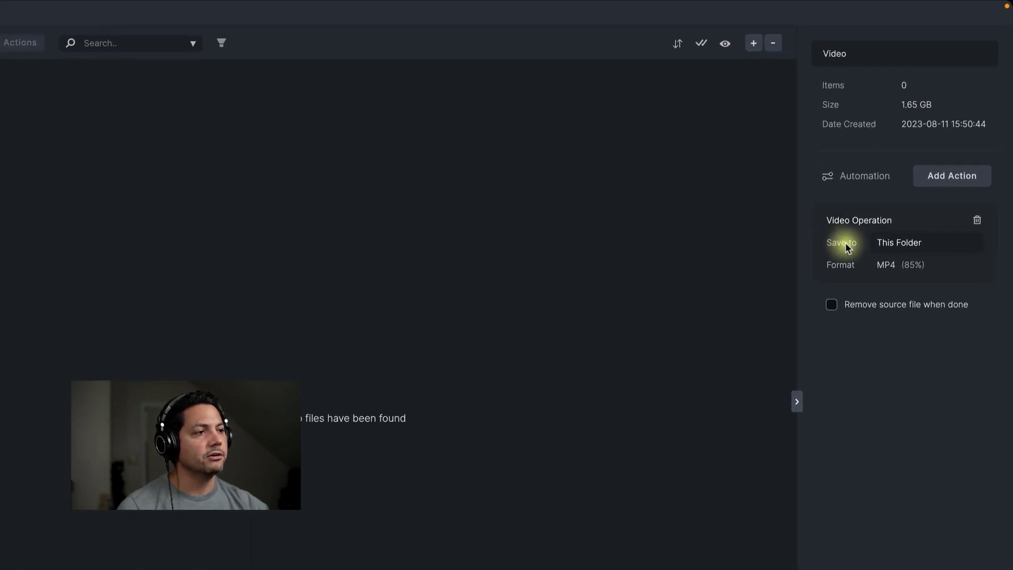
click(892, 244)
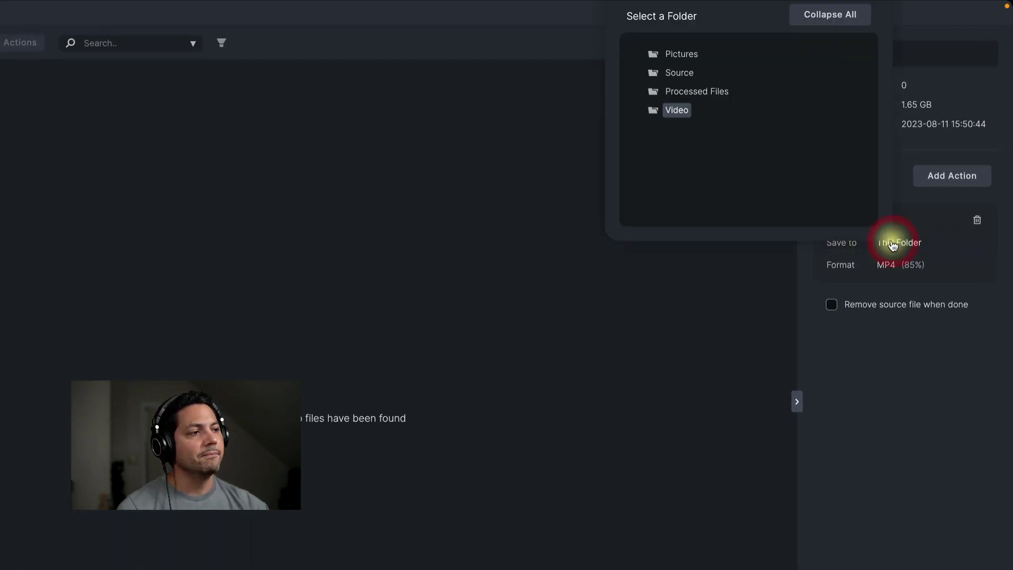
click(706, 91)
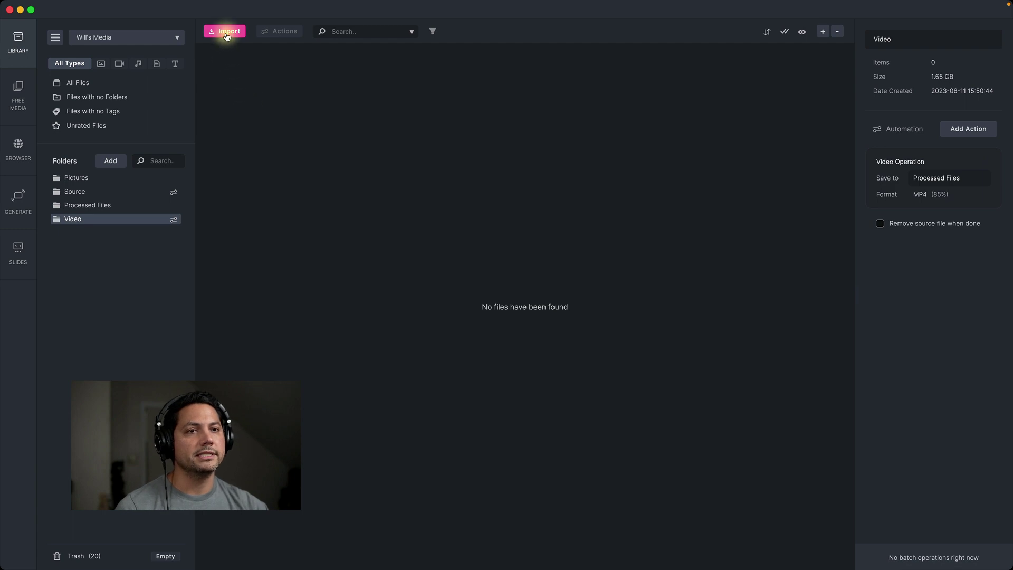
Import Earth.mp4 and Video.mp4 into the Video folder
click(226, 33)
click(428, 139)
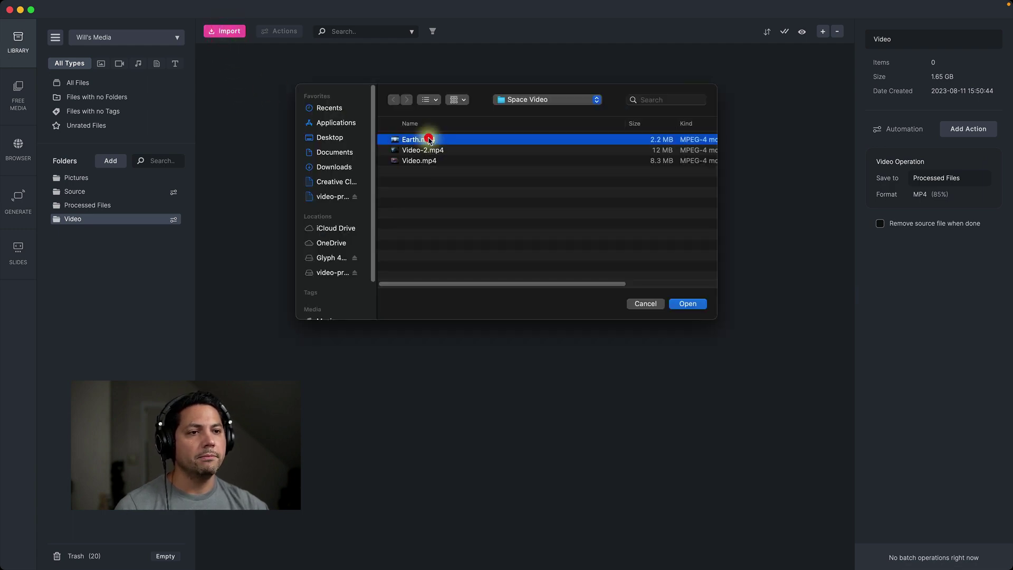
super+click(422, 161)
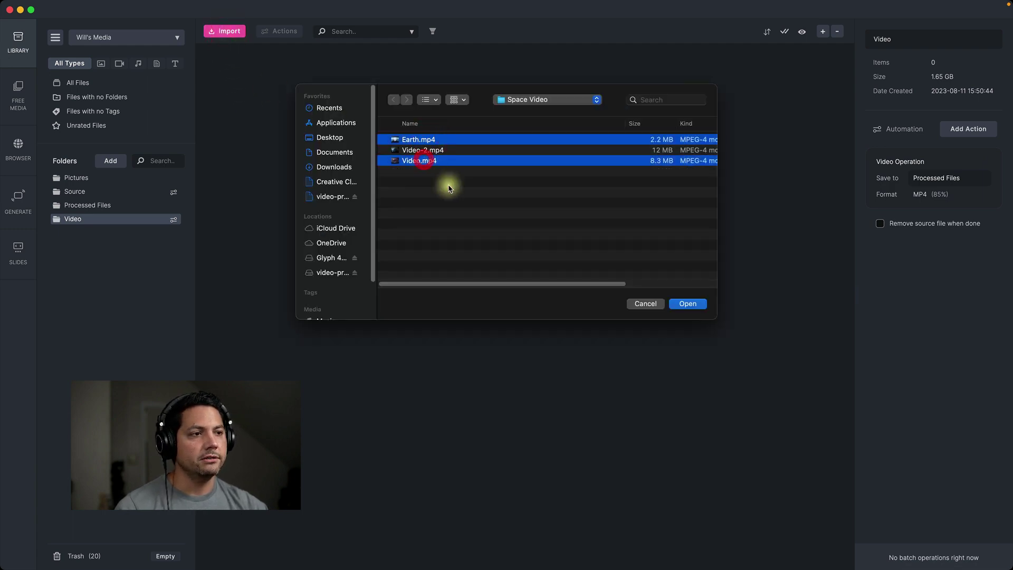
click(687, 303)
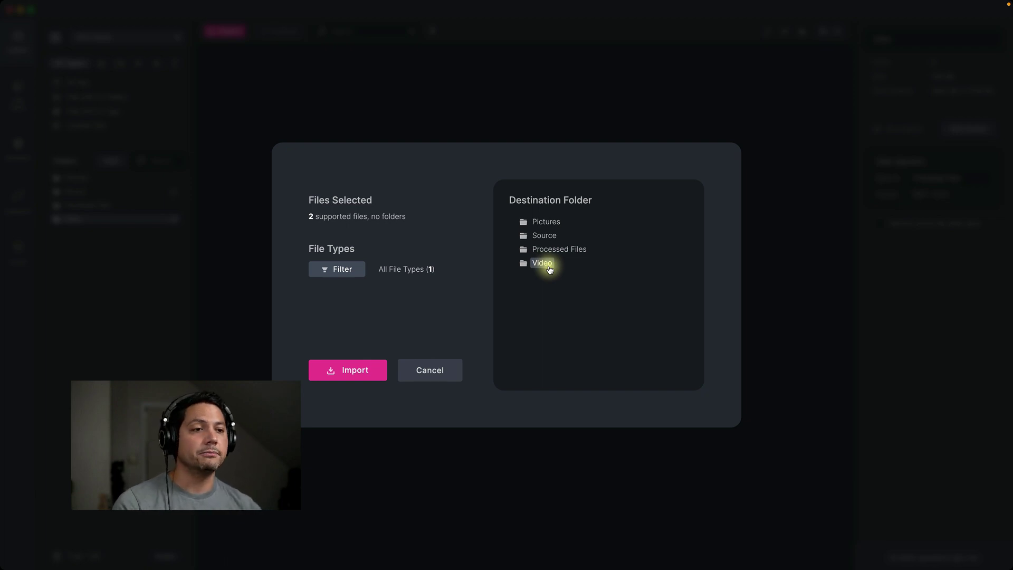
click(340, 369)
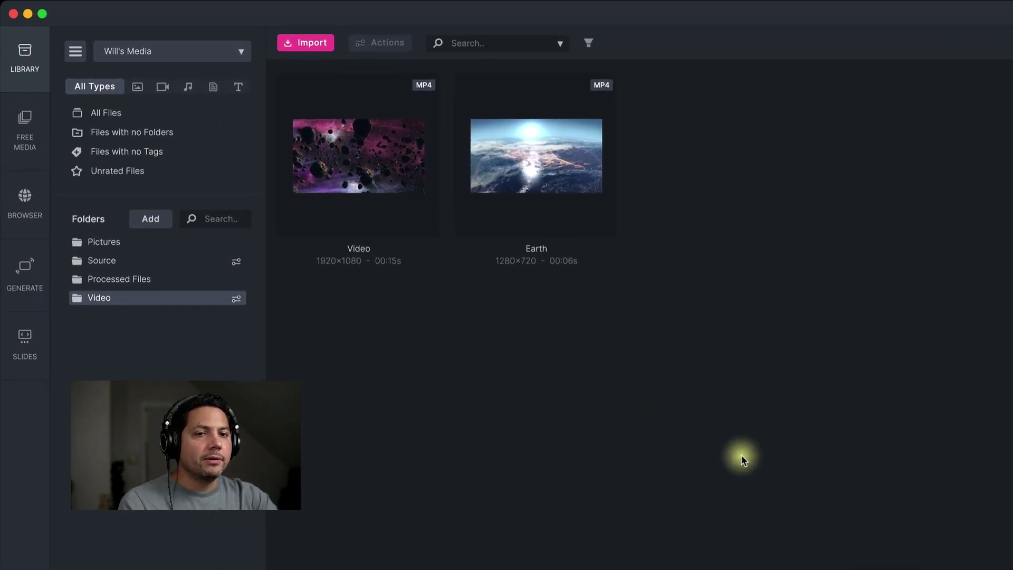
Preview the processed Video clip in Processed Files and check the Earth and Video Info details
click(122, 277)
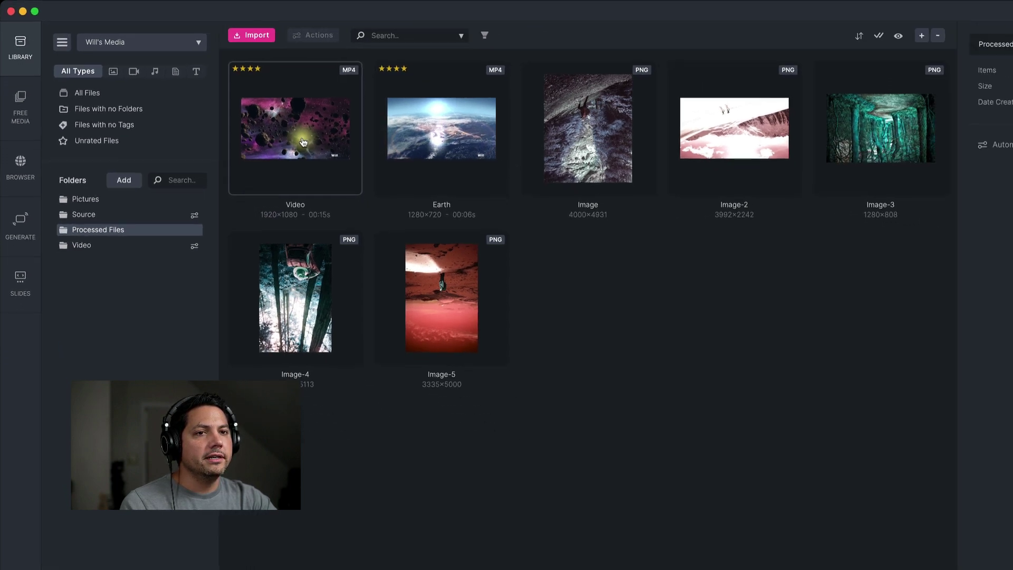
double_click(395, 173)
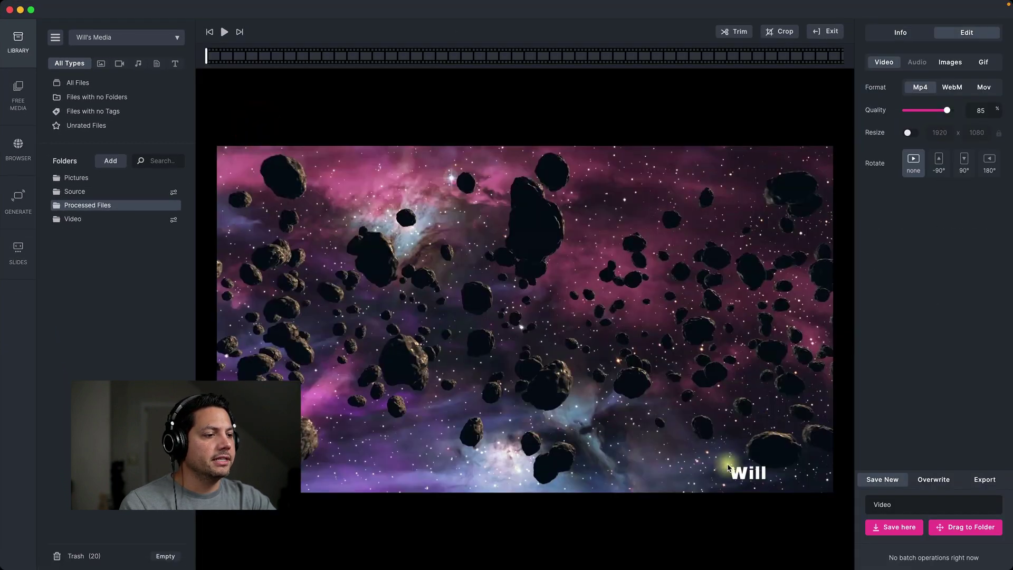
click(823, 31)
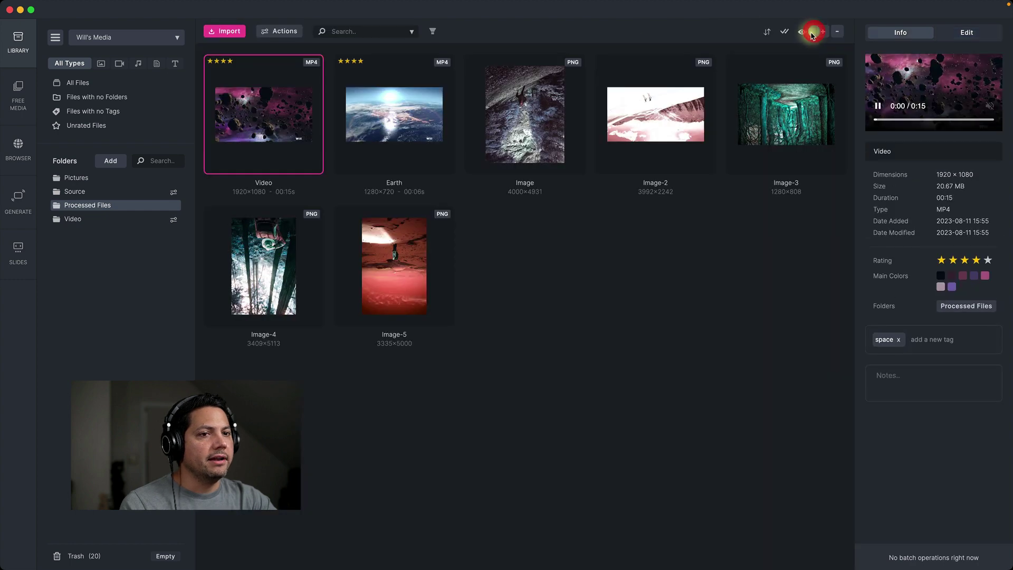
click(357, 61)
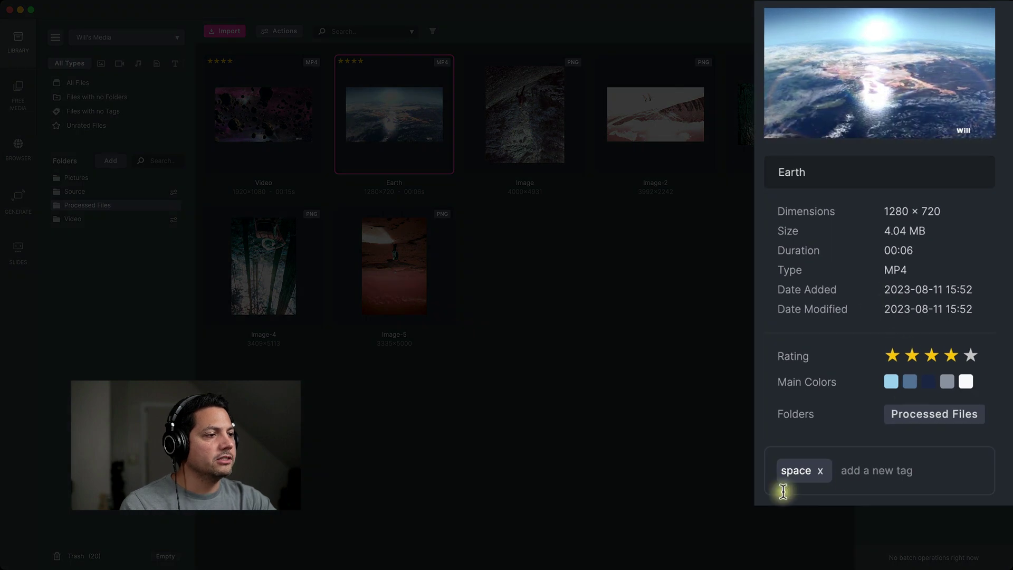
click(297, 142)
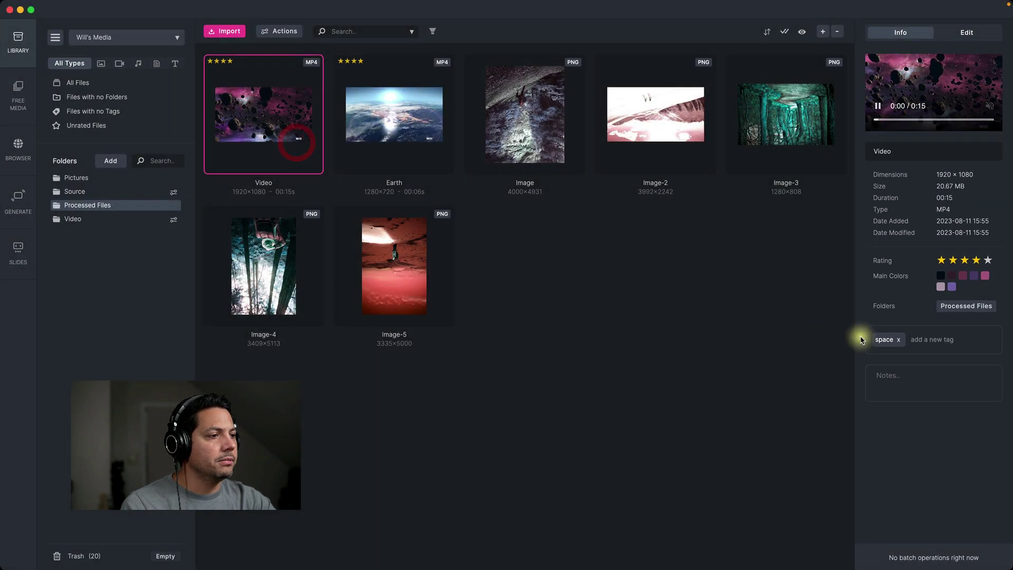